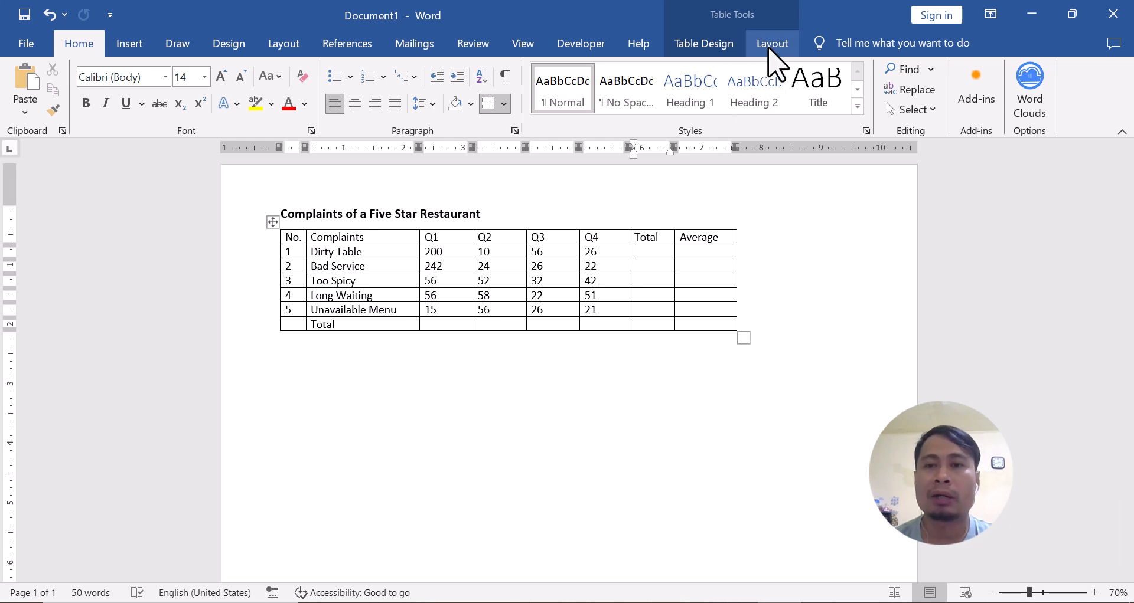
# Step: Insert the formula =SUM(LEFT) with number format #,##0 in the Dirty Table row's Total cell
pyautogui.click(772, 43)
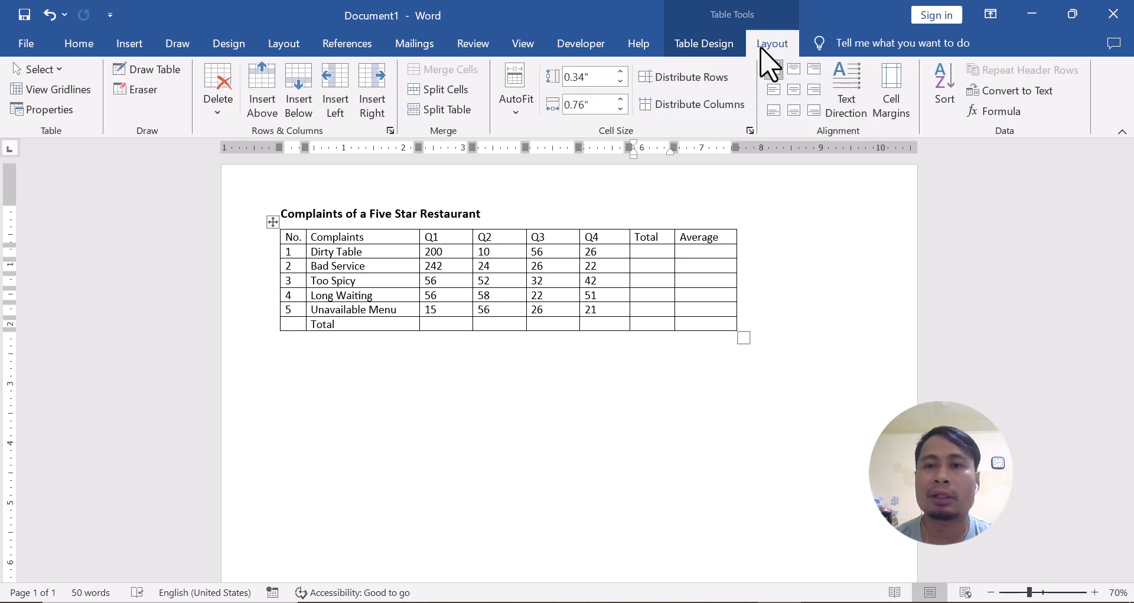
pyautogui.click(994, 112)
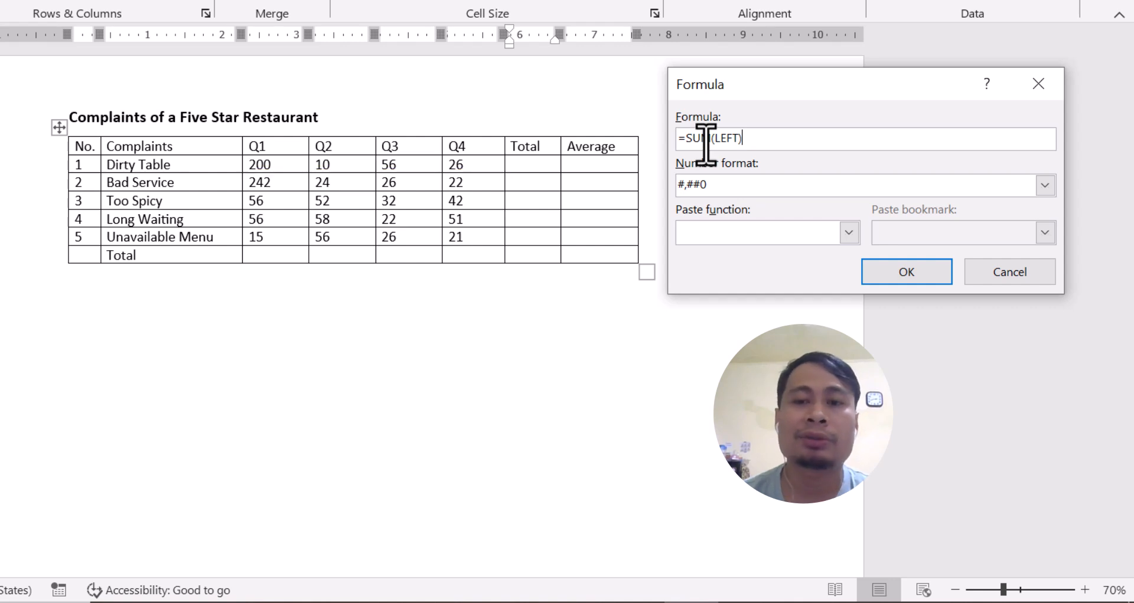
pyautogui.click(1041, 191)
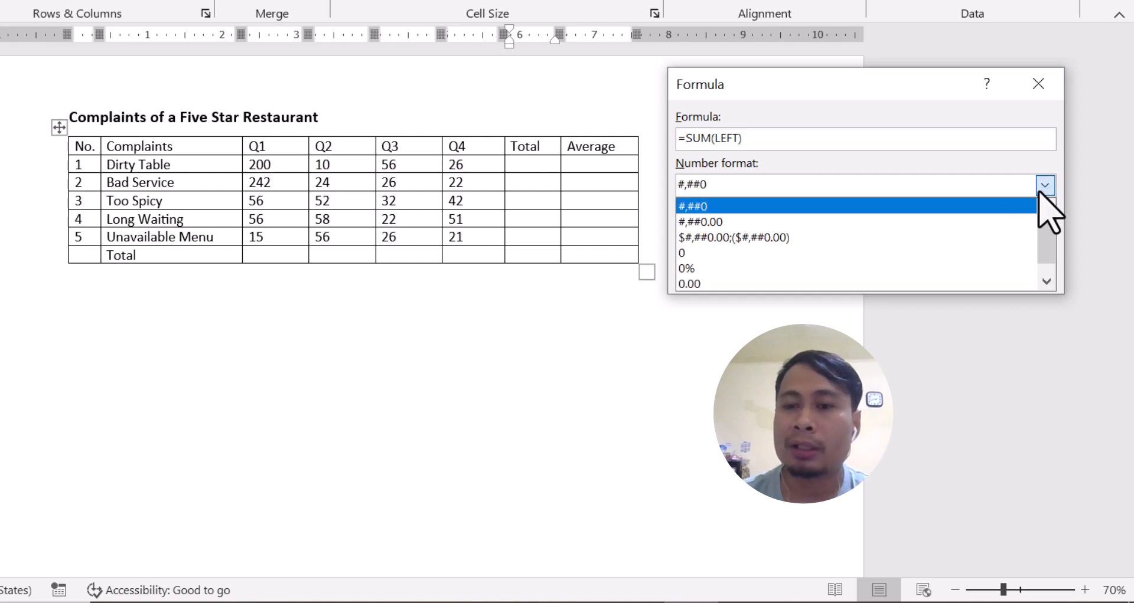
pyautogui.click(788, 206)
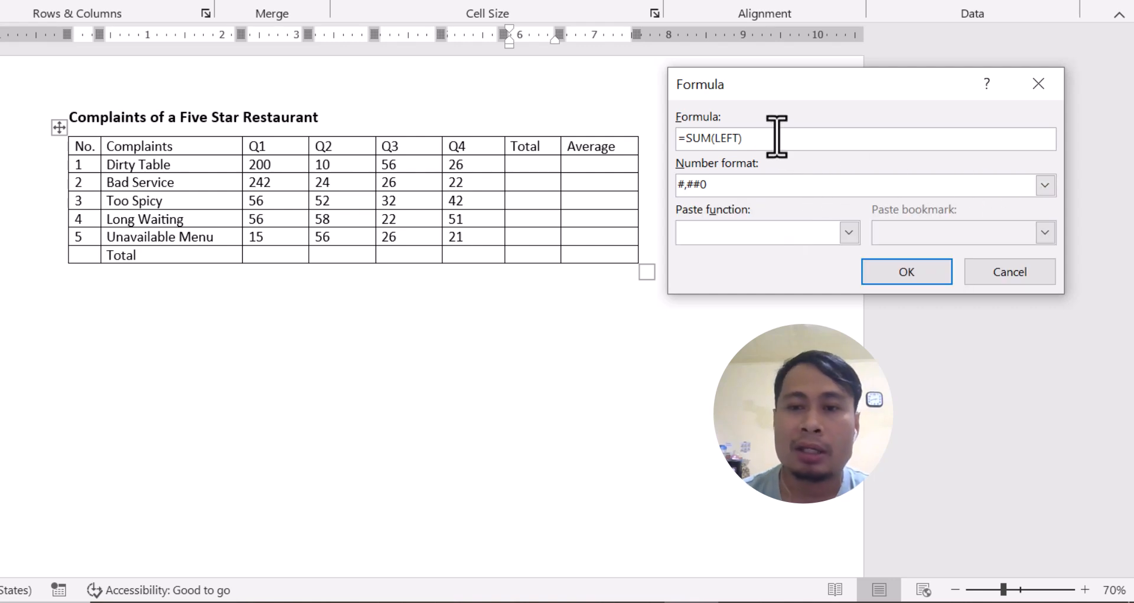
pyautogui.click(891, 273)
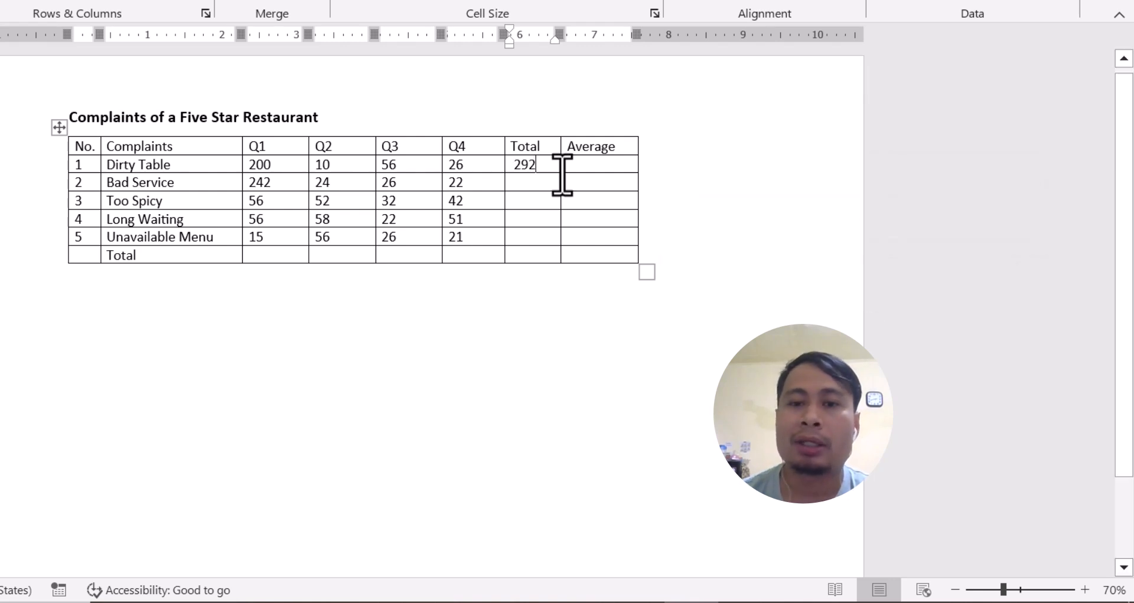
# Step: Repeat the row sum formula in the Total cells for Bad Service, Too Spicy and Long Waiting
pyautogui.click(527, 167)
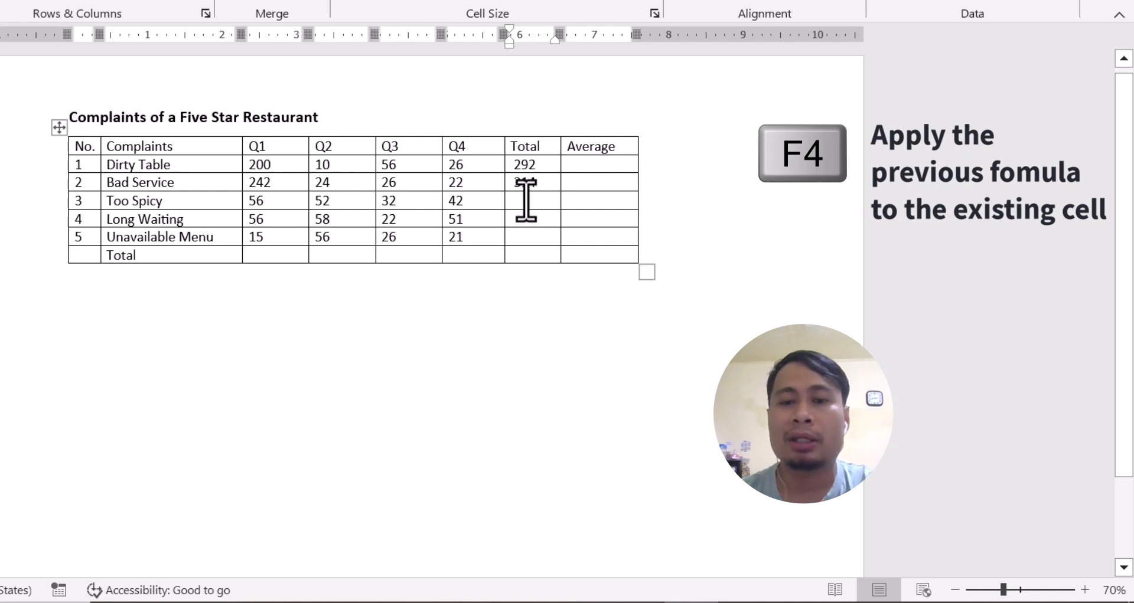
pyautogui.click(526, 201)
pyautogui.press('F4')
pyautogui.click(527, 220)
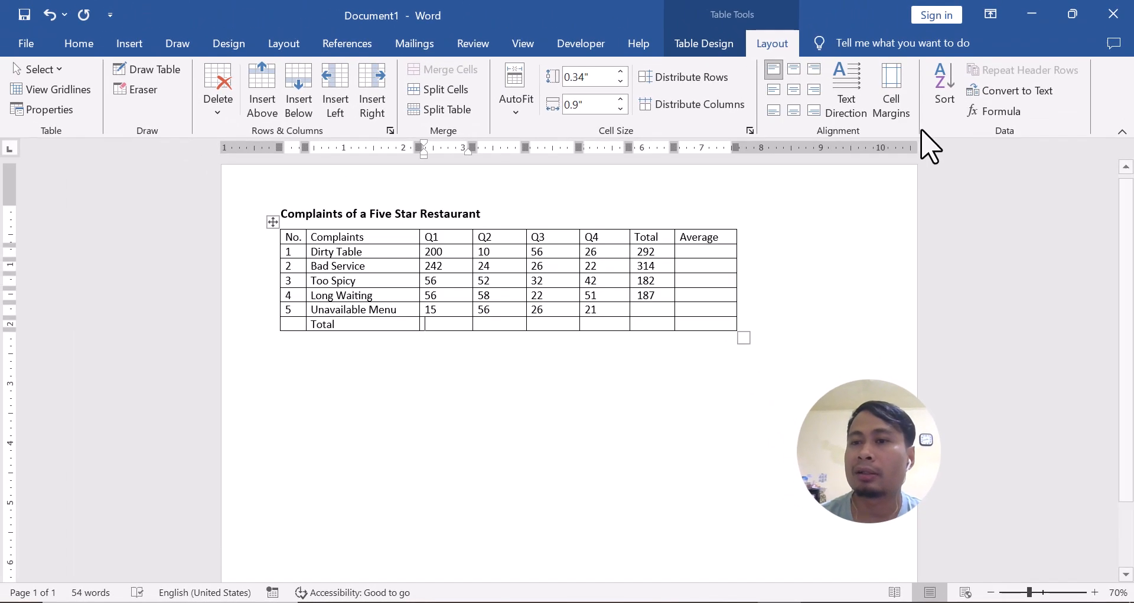
# Step: Insert the formula =SUM(ABOVE) with number format #,##0 in the Total row's Q1 cell
pyautogui.click(983, 117)
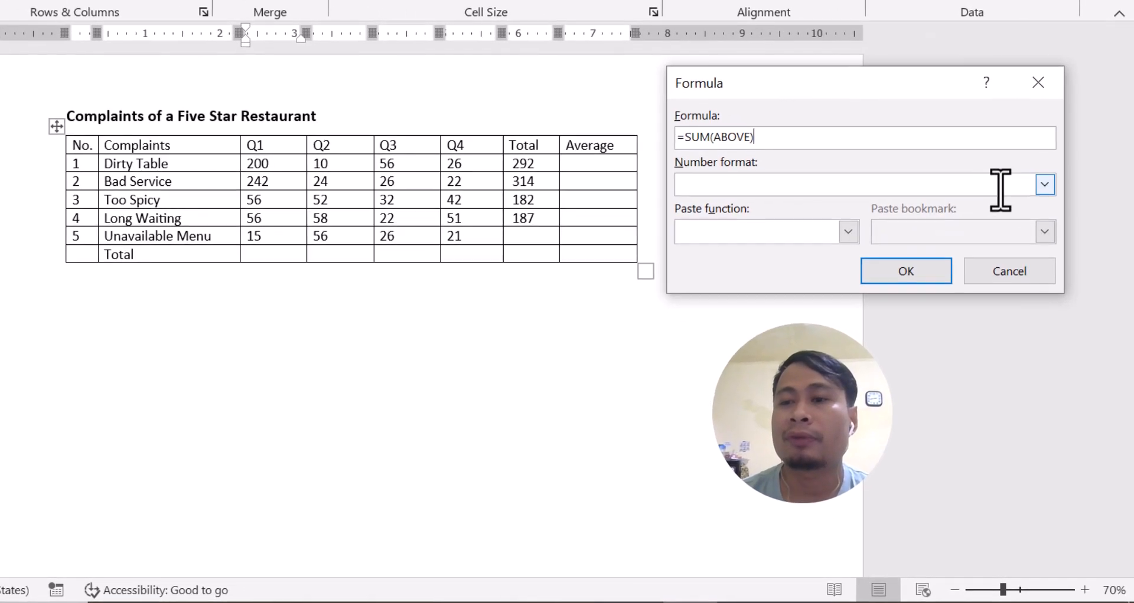
pyautogui.click(1062, 269)
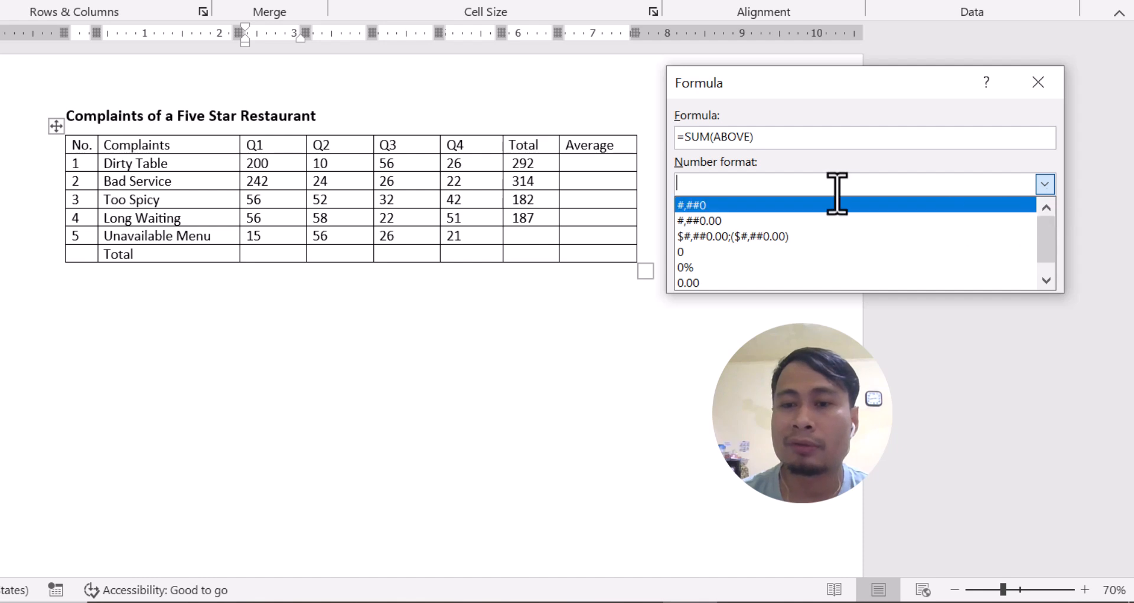
pyautogui.click(817, 205)
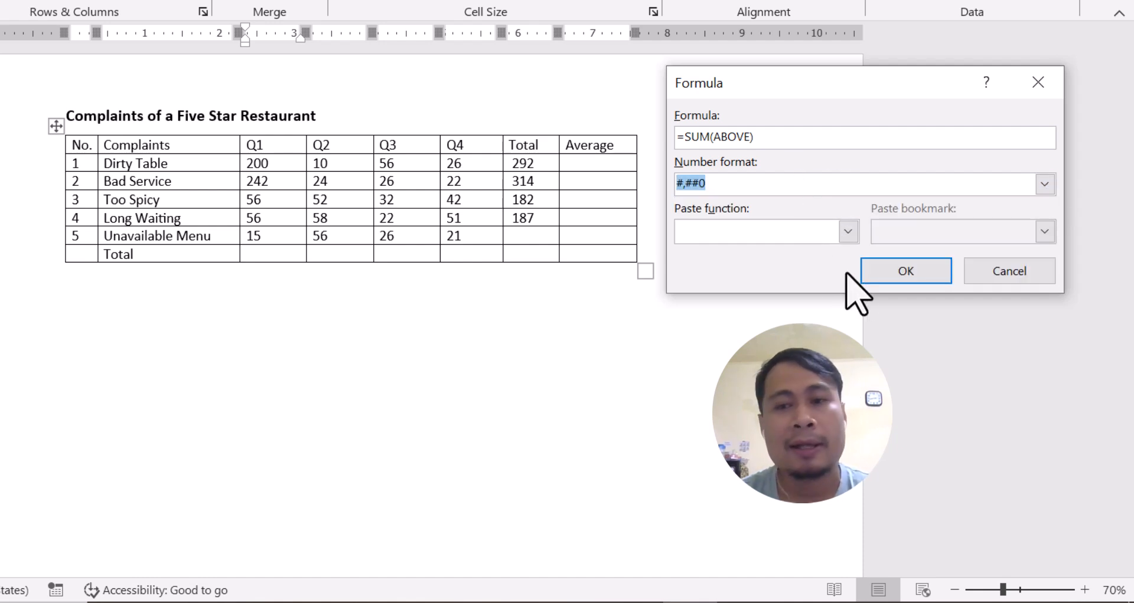
pyautogui.click(891, 275)
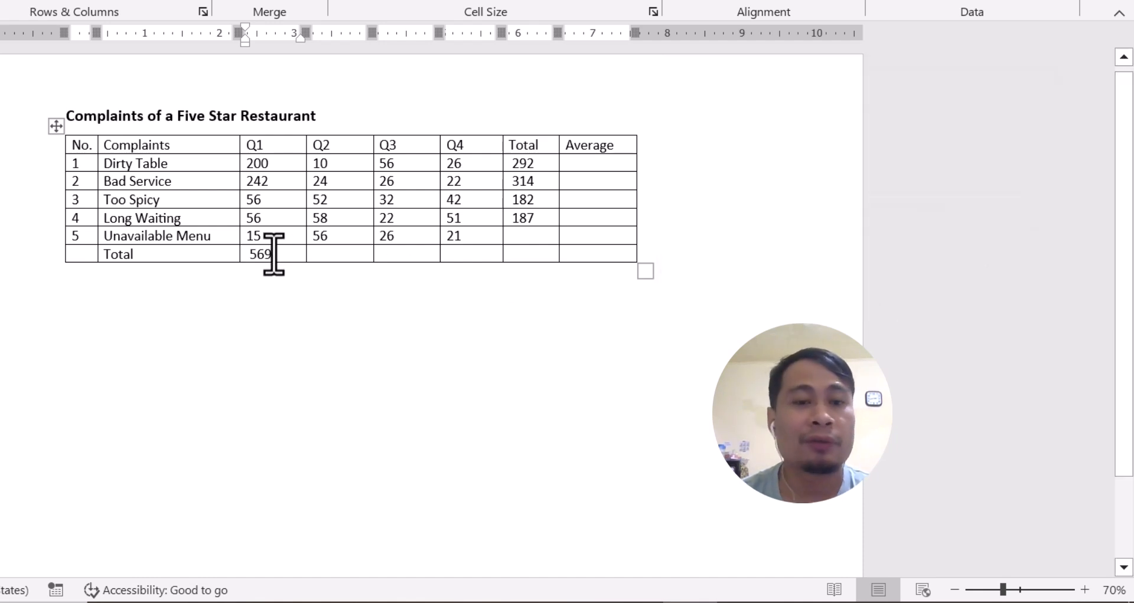
# Step: Repeat the column sum formula in the Total row's Q2, Q3 and Q4 cells
pyautogui.click(323, 255)
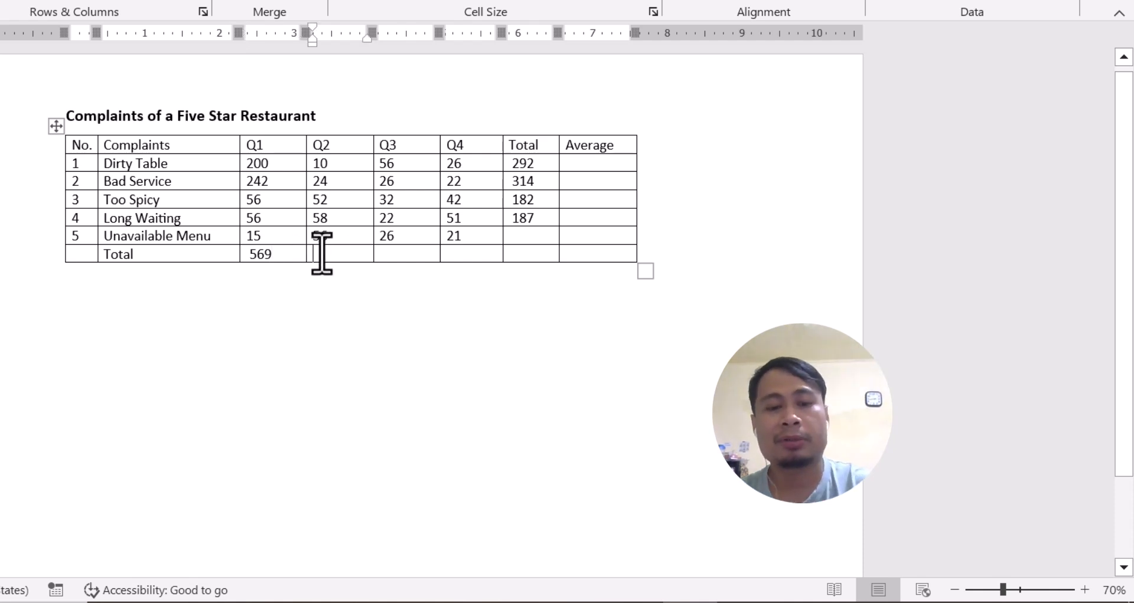
pyautogui.click(407, 255)
pyautogui.press('F4')
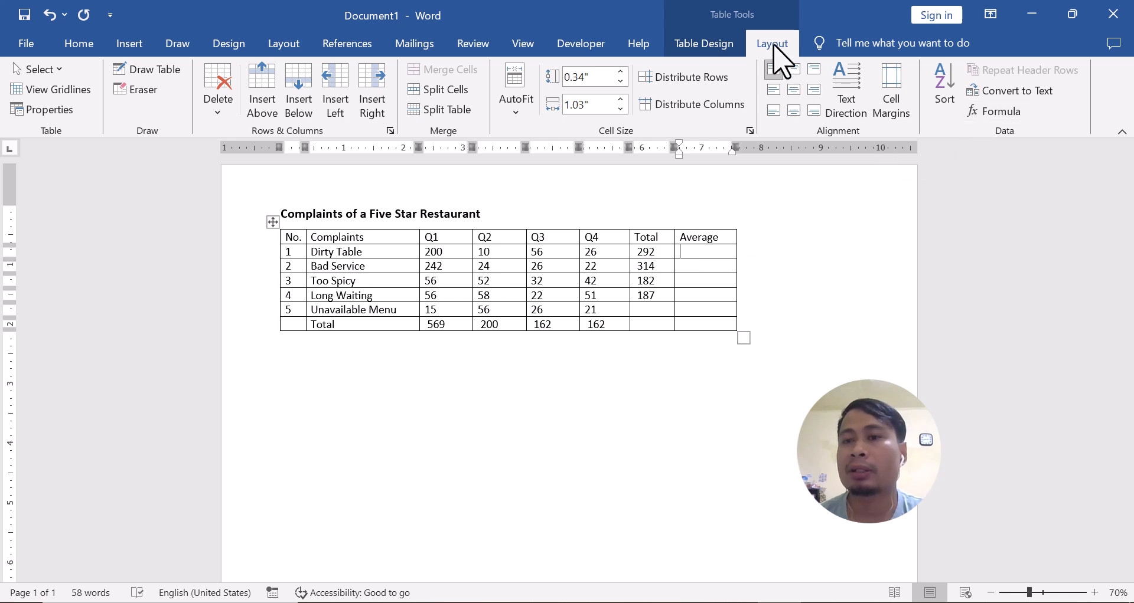
# Step: Insert the formula =AVERAGE(C2:F2) in the Dirty Table row's Average cell, replacing the suggested SUM function
pyautogui.click(994, 111)
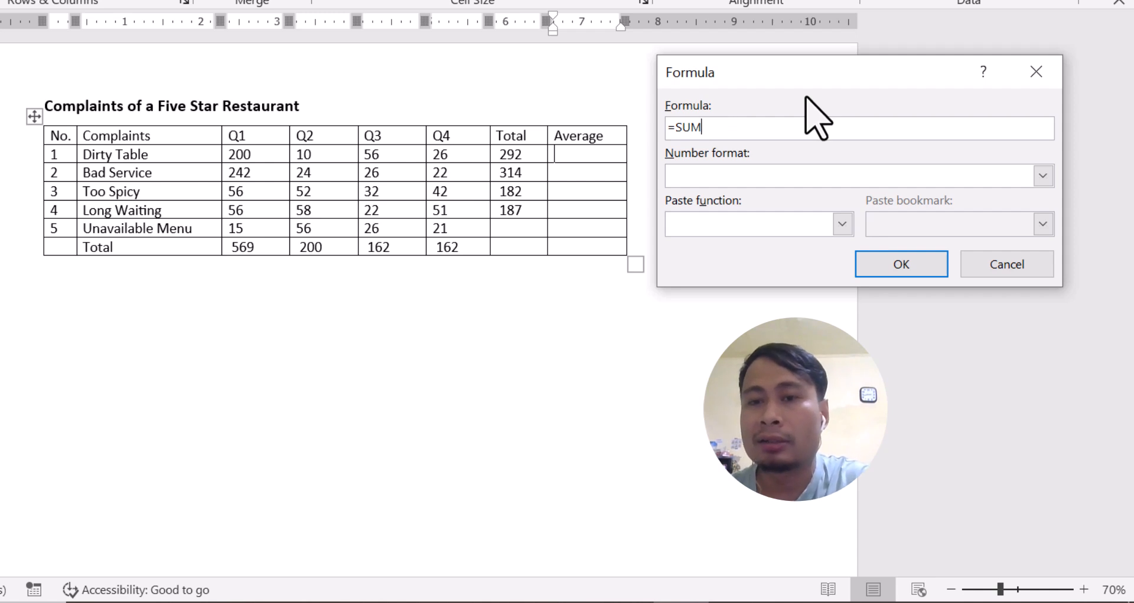
pyautogui.press('BackSpace')
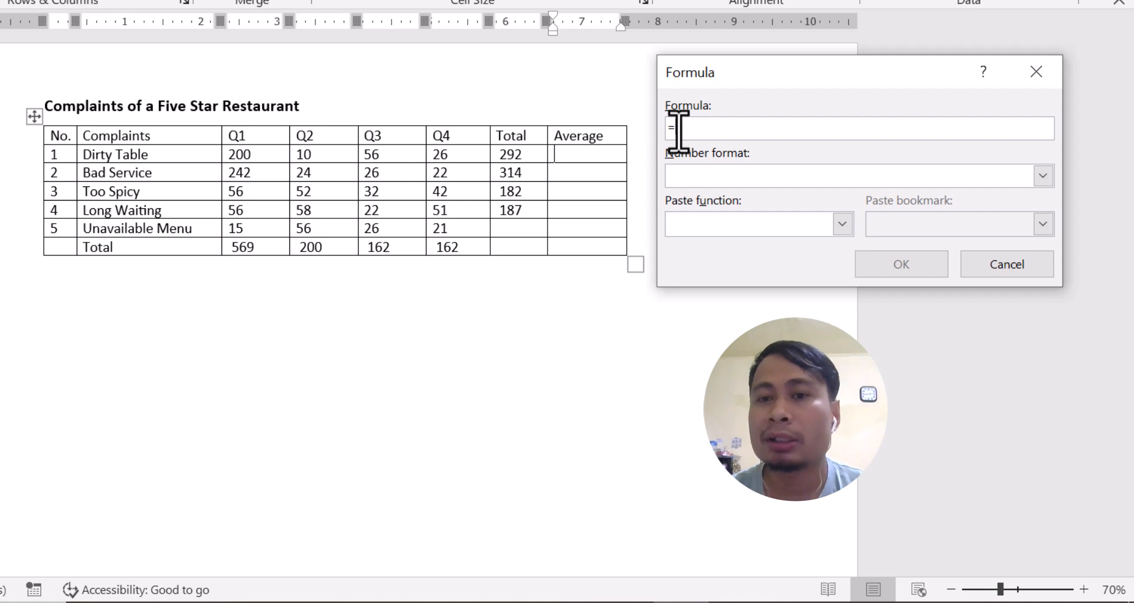
pyautogui.click(840, 224)
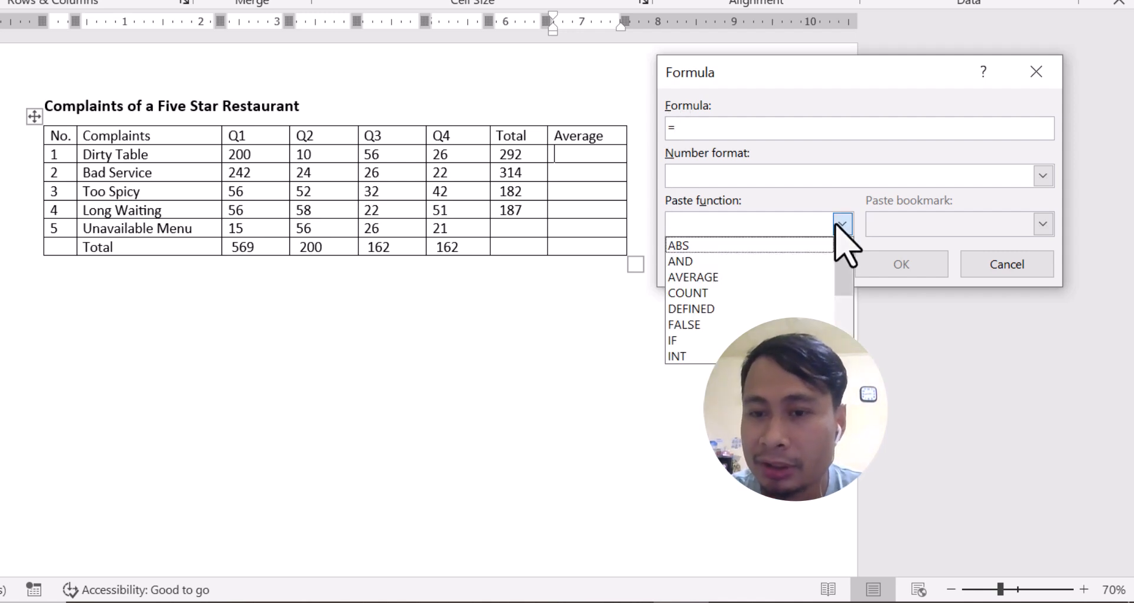
pyautogui.scroll(-2, 768, 278)
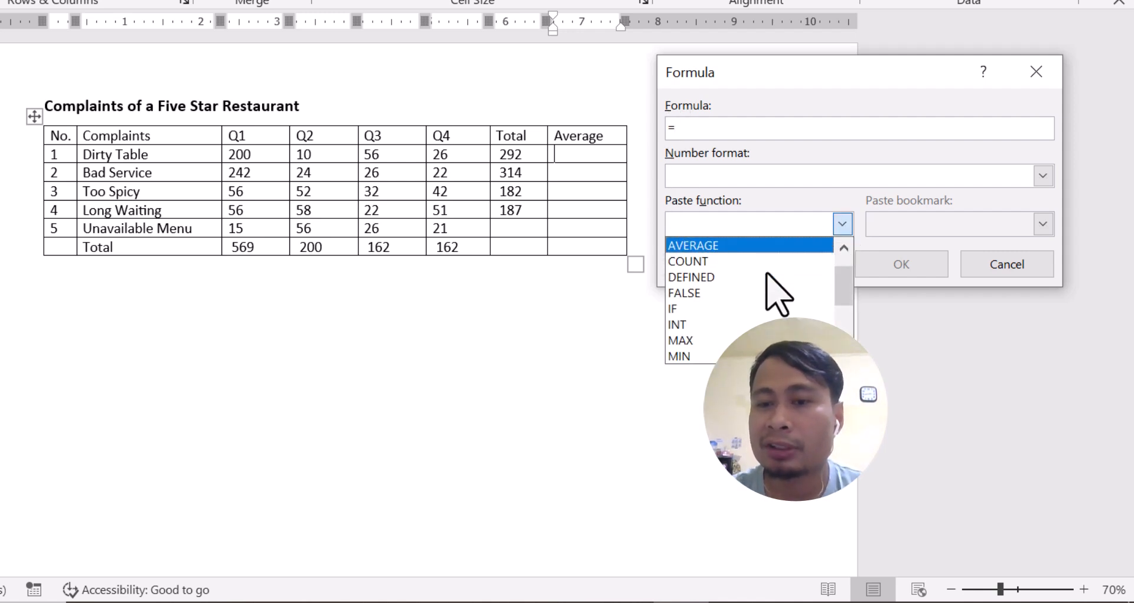
pyautogui.scroll(2, 767, 289)
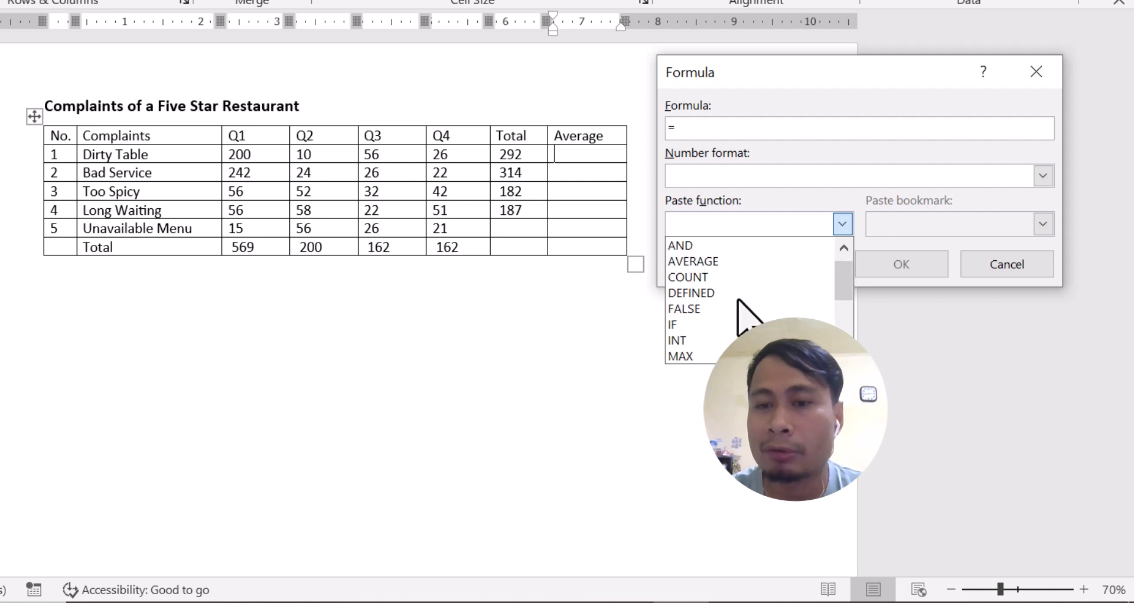
pyautogui.click(730, 262)
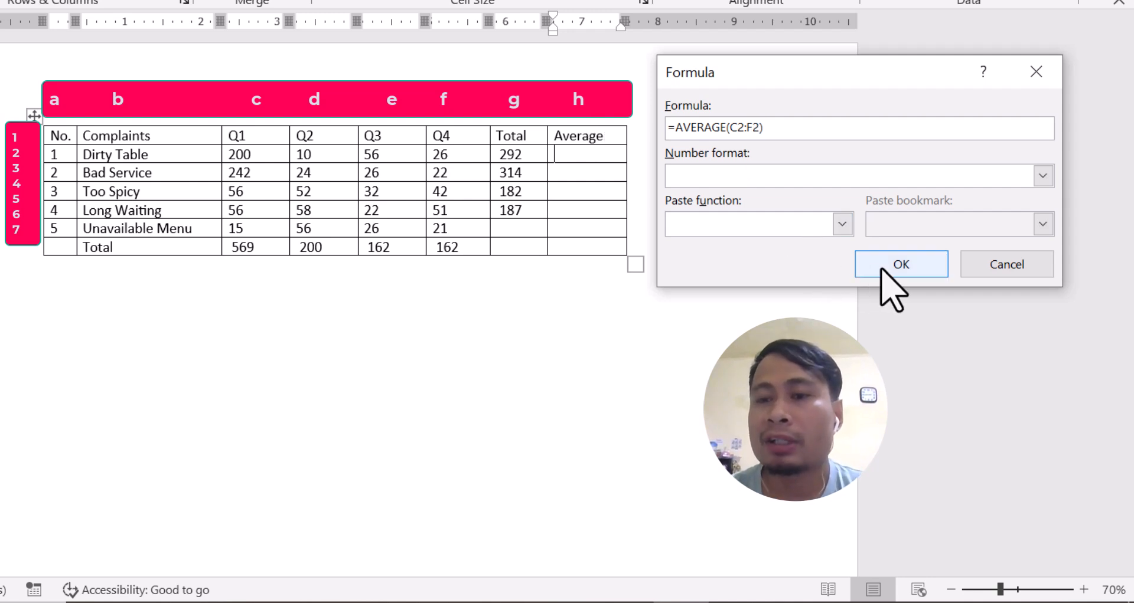
pyautogui.click(900, 265)
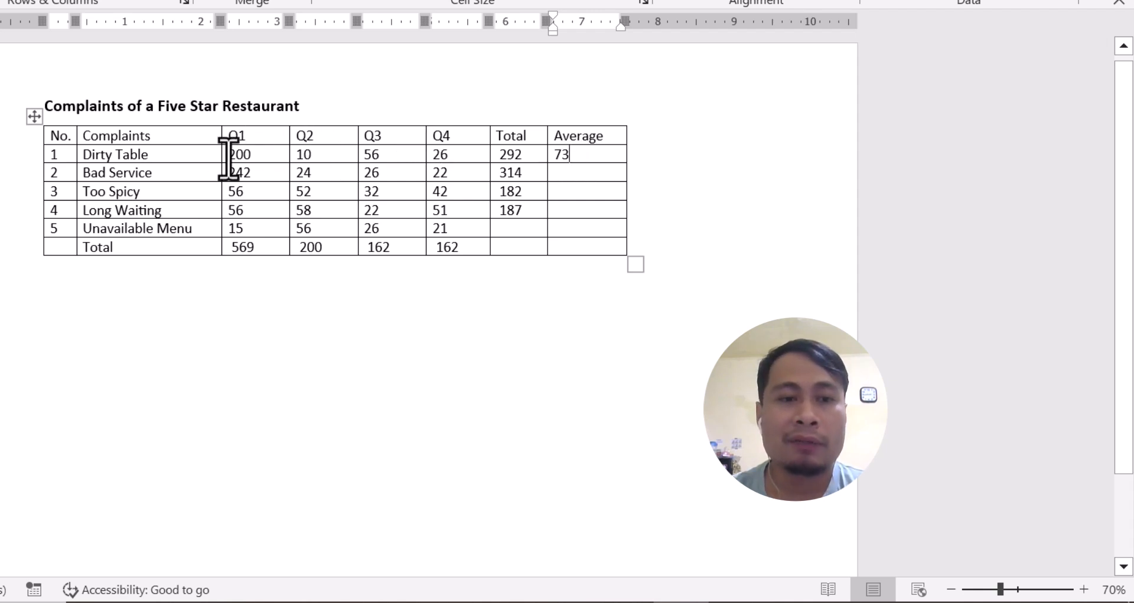
# Step: Insert the formula =AVERAGE(C3:F3) in the Bad Service row's Average cell
pyautogui.click(569, 173)
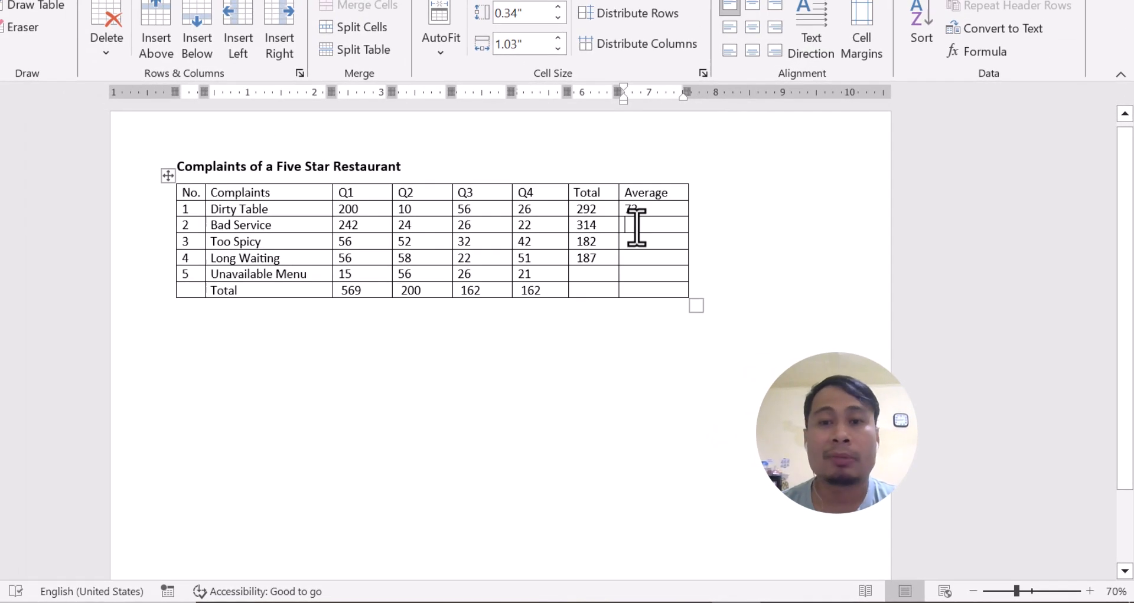
pyautogui.click(980, 52)
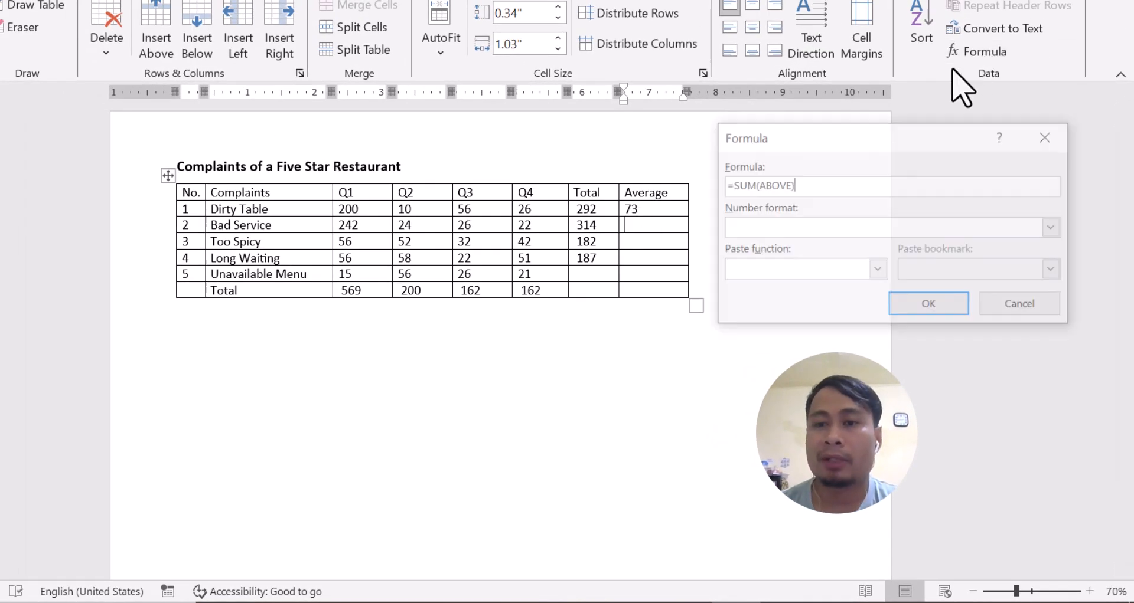
pyautogui.moveTo(793, 185); pyautogui.dragTo(734, 195)
pyautogui.press('BackSpace')
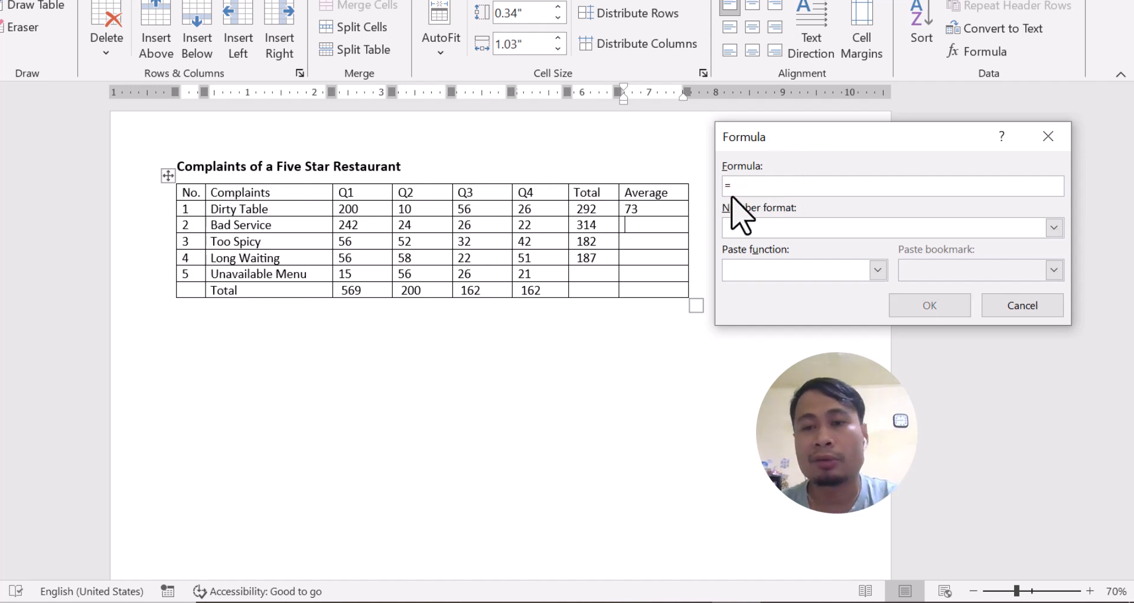
pyautogui.click(794, 272)
pyautogui.click(779, 317)
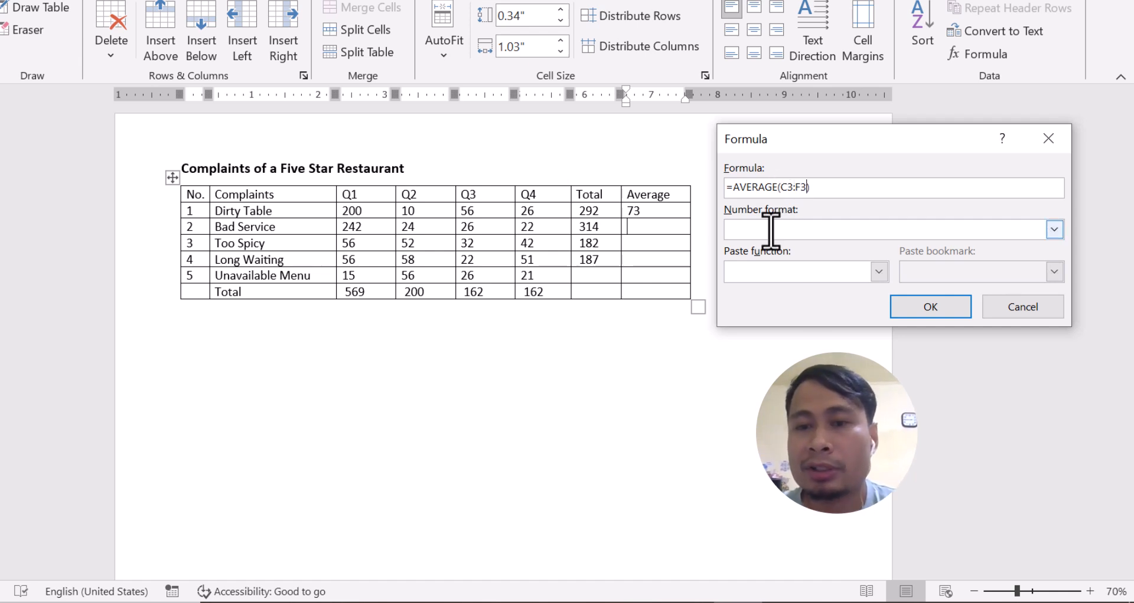
pyautogui.click(930, 306)
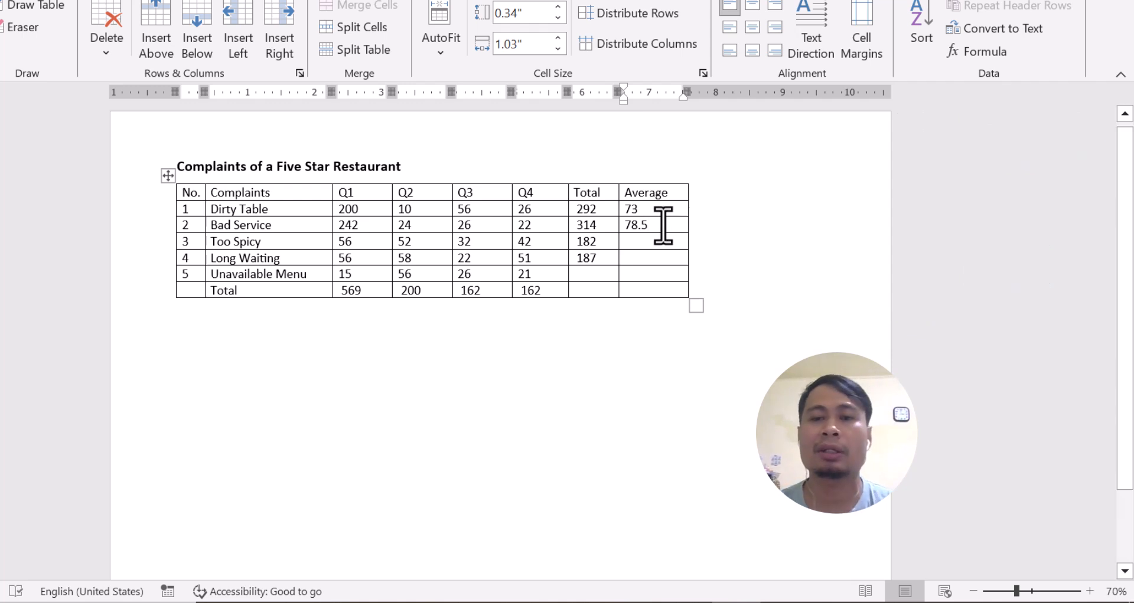
# Step: Change the Bad Service row's Q1 value to 1000
pyautogui.click(363, 225)
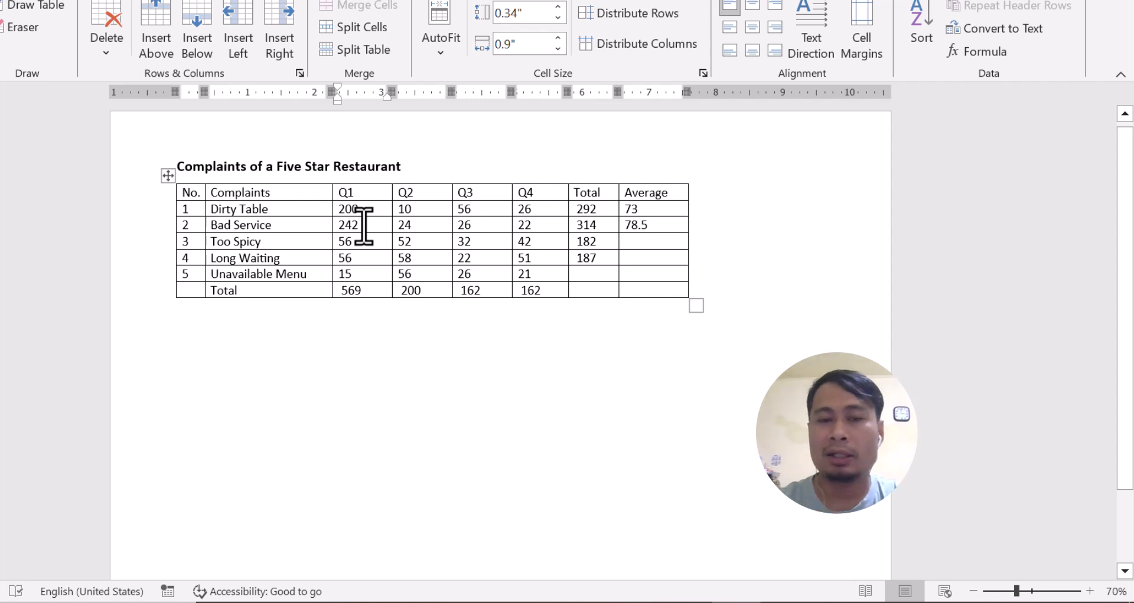
pyautogui.press('BackSpace')
pyautogui.press('BackSpace')
pyautogui.press('BackSpace')
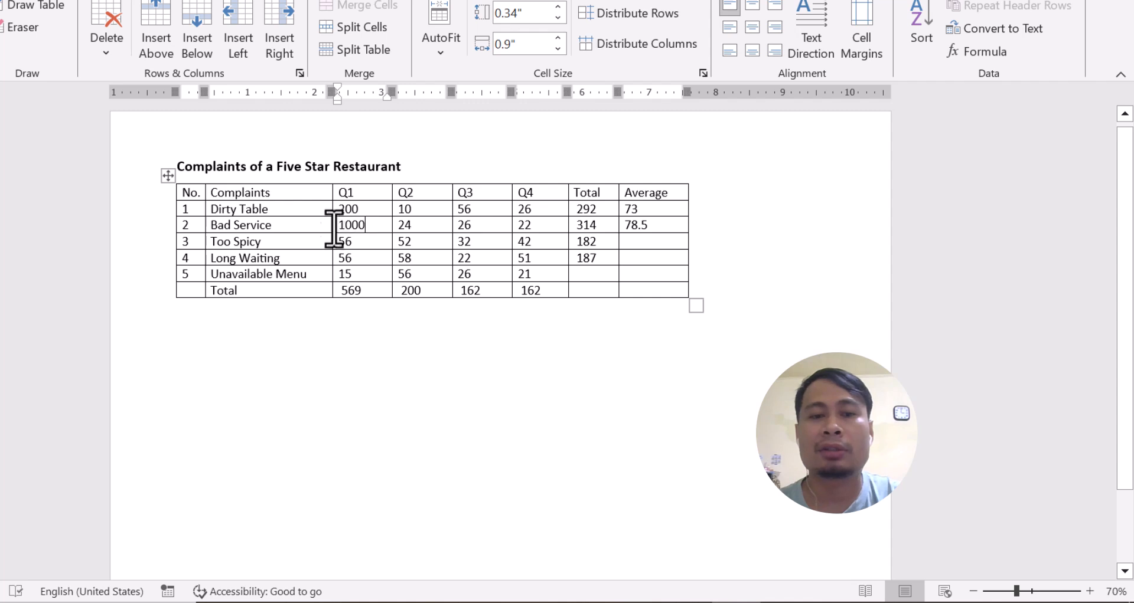
# Step: Recalculate the formula field in the Bad Service row's Total cell
pyautogui.click(593, 227)
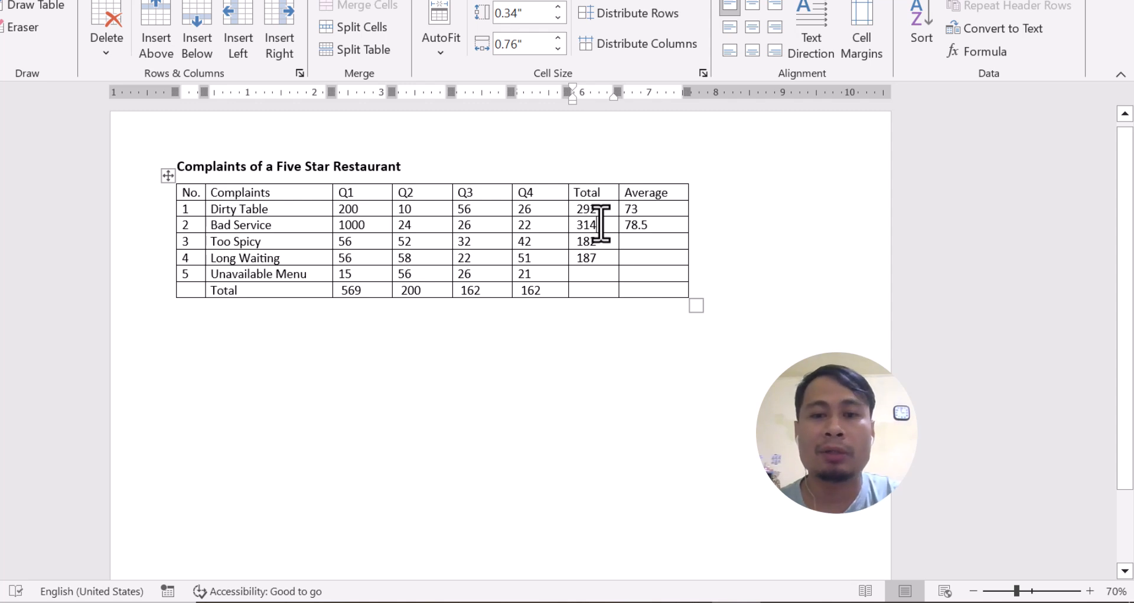
pyautogui.press('F9')
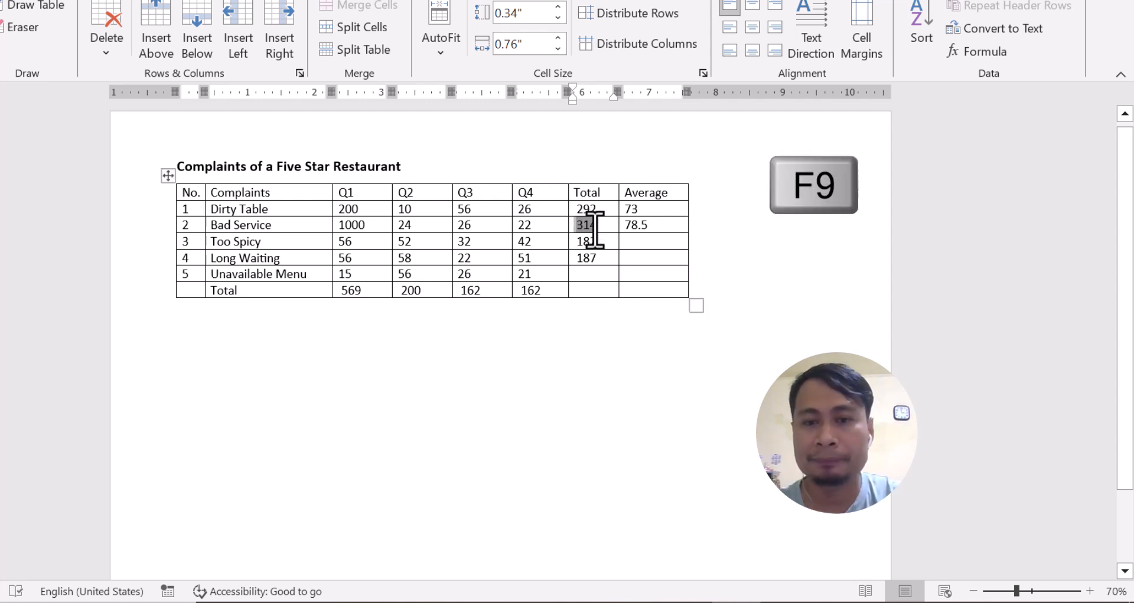
pyautogui.rightClick(593, 229)
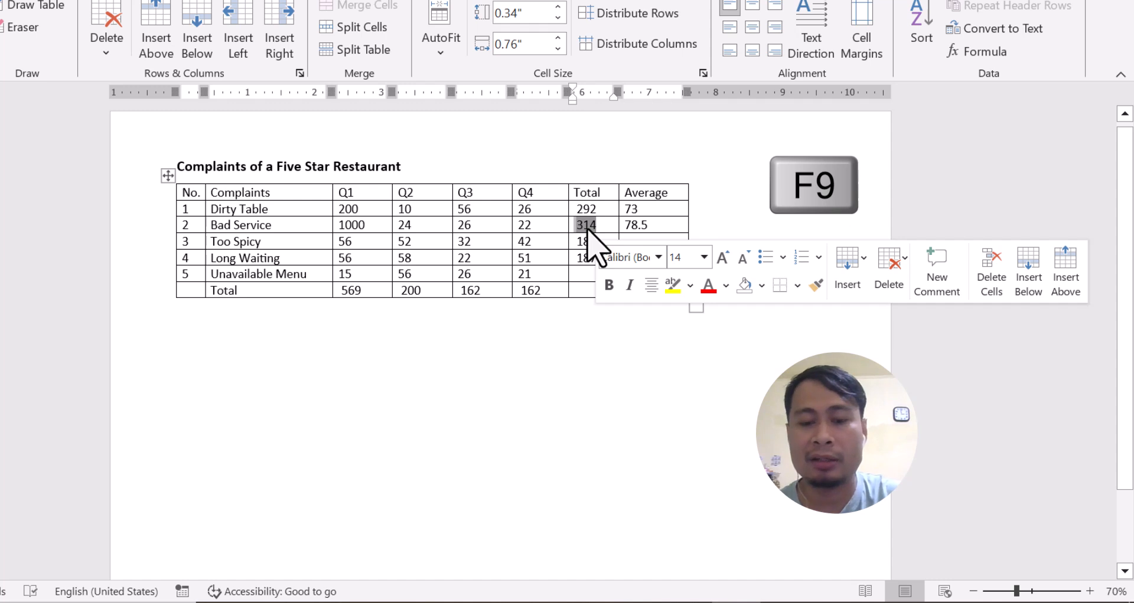
pyautogui.press('F9')
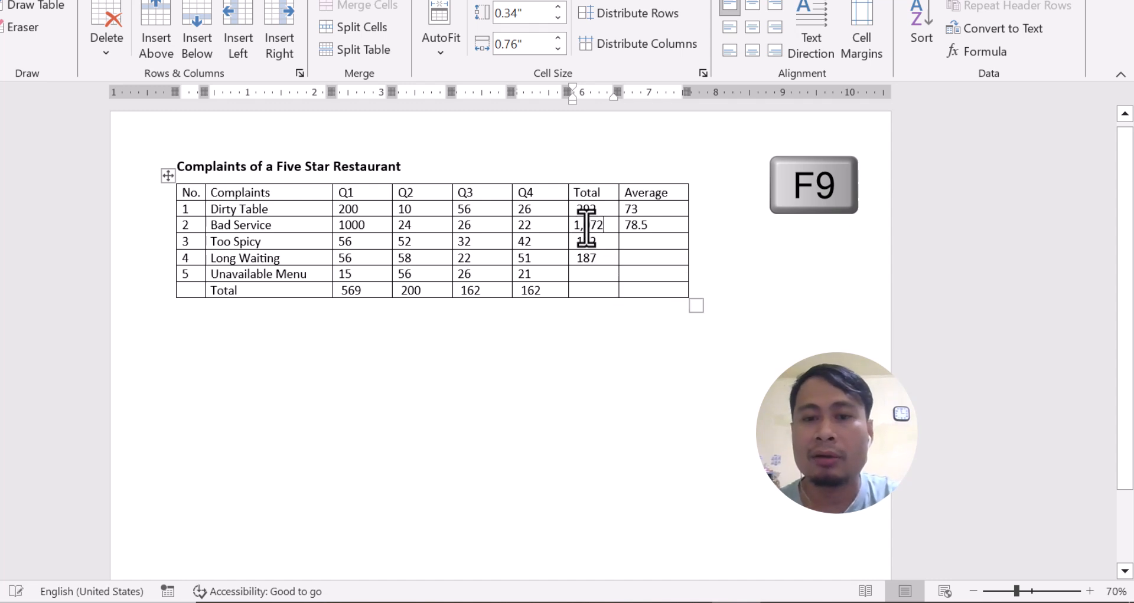
# Step: Recalculate the formula field in the Bad Service row's Average cell
pyautogui.rightClick(628, 229)
pyautogui.click(630, 230)
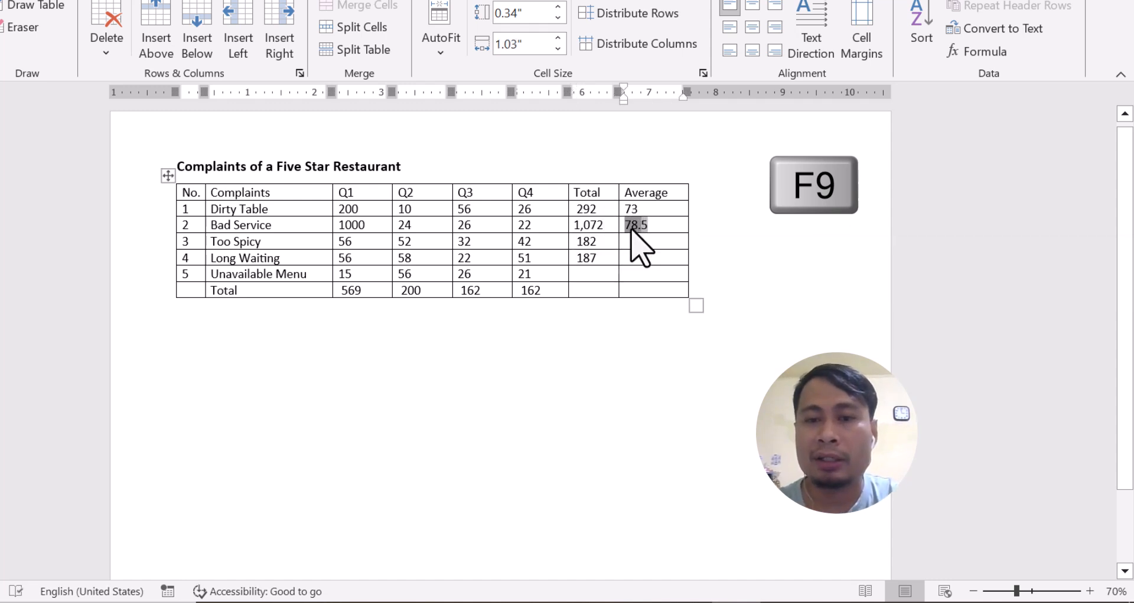
pyautogui.rightClick(630, 229)
pyautogui.click(688, 378)
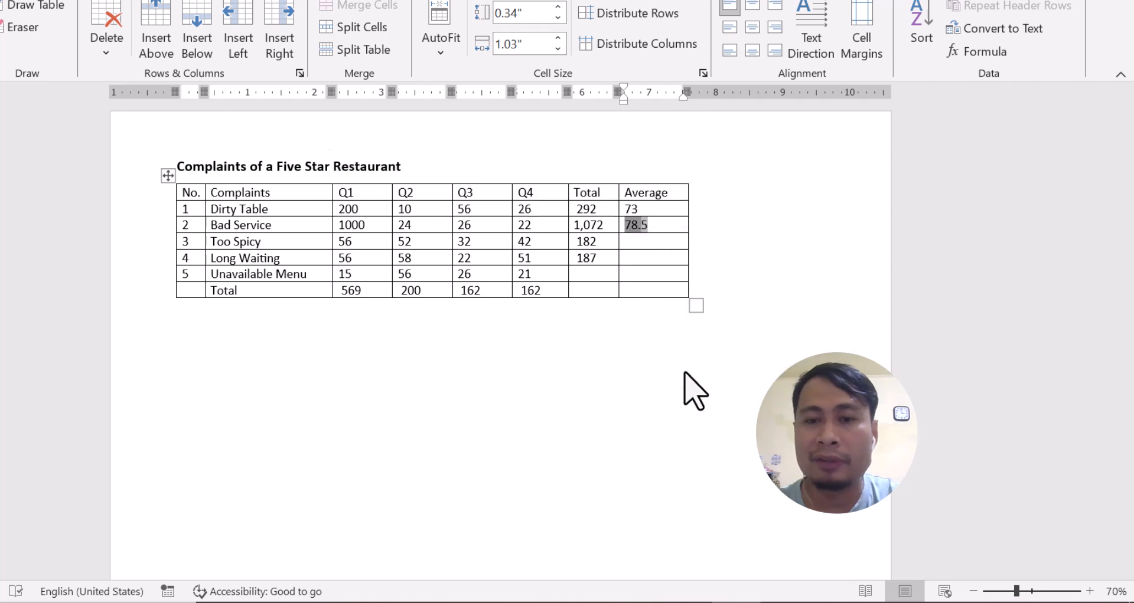
pyautogui.click(632, 225)
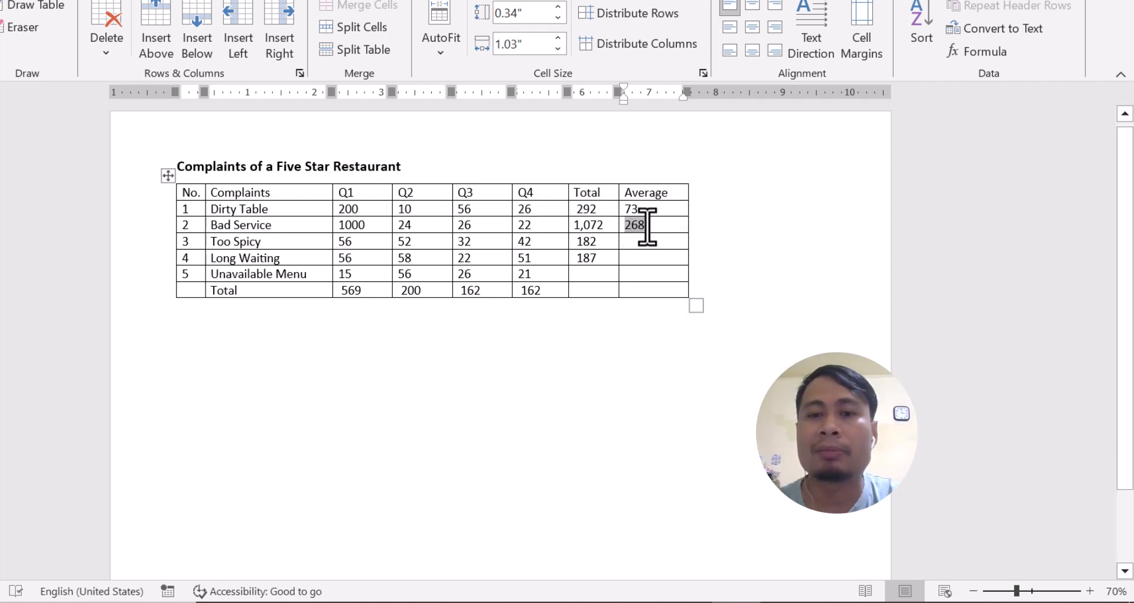
# Step: Undo the recalculation of the Bad Service row's Total and Average fields
pyautogui.hotkey('ctrl', 'z')
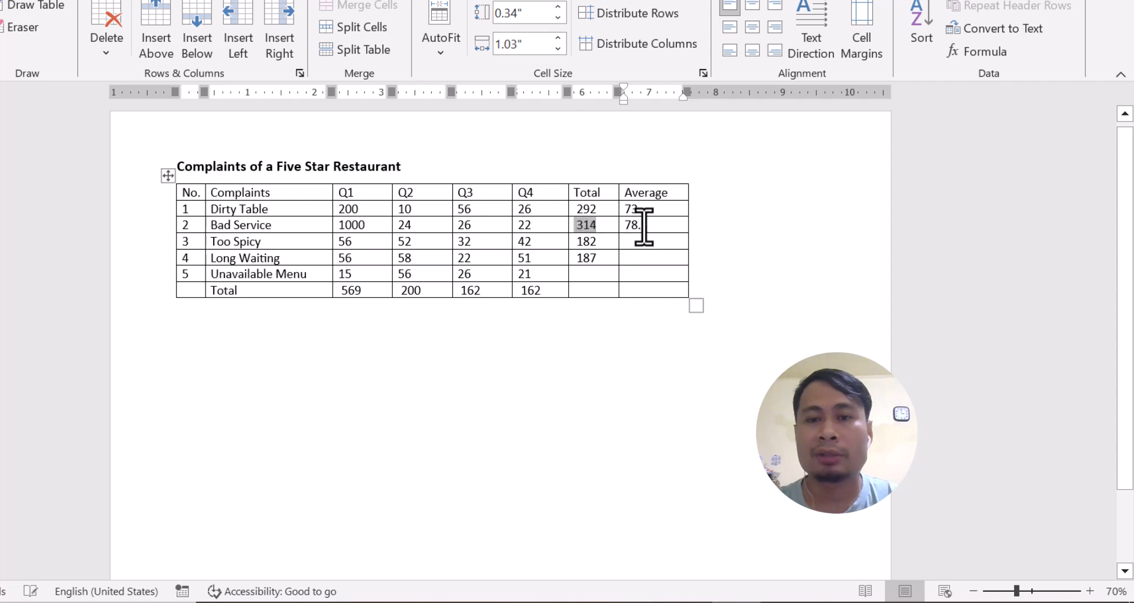
# Step: Recalculate all formula fields in the Total and Average columns together, from the Dirty Table row through the Unavailable Menu row
pyautogui.hotkey('ctrl', 'z')
pyautogui.click(597, 228)
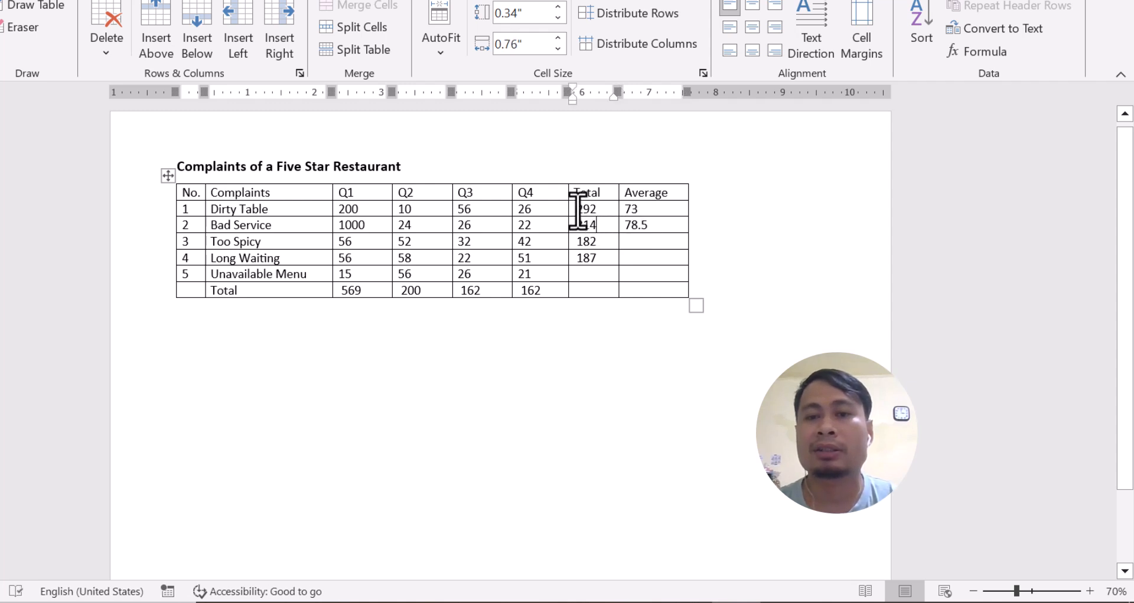
pyautogui.moveTo(577, 210); pyautogui.dragTo(638, 266)
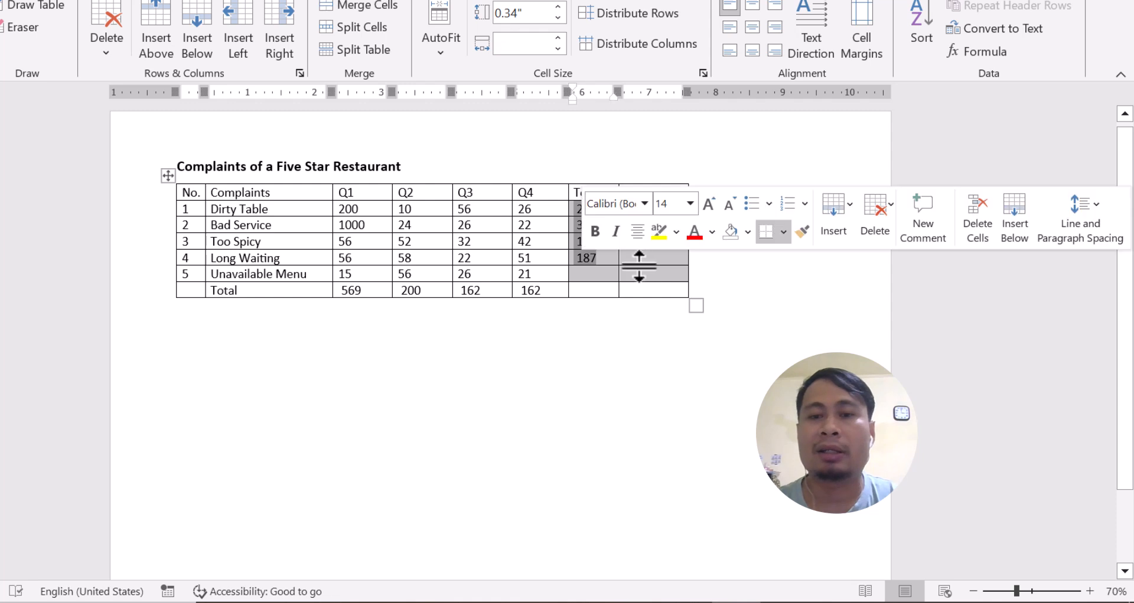
pyautogui.click(580, 258)
pyautogui.moveTo(578, 212); pyautogui.dragTo(632, 281)
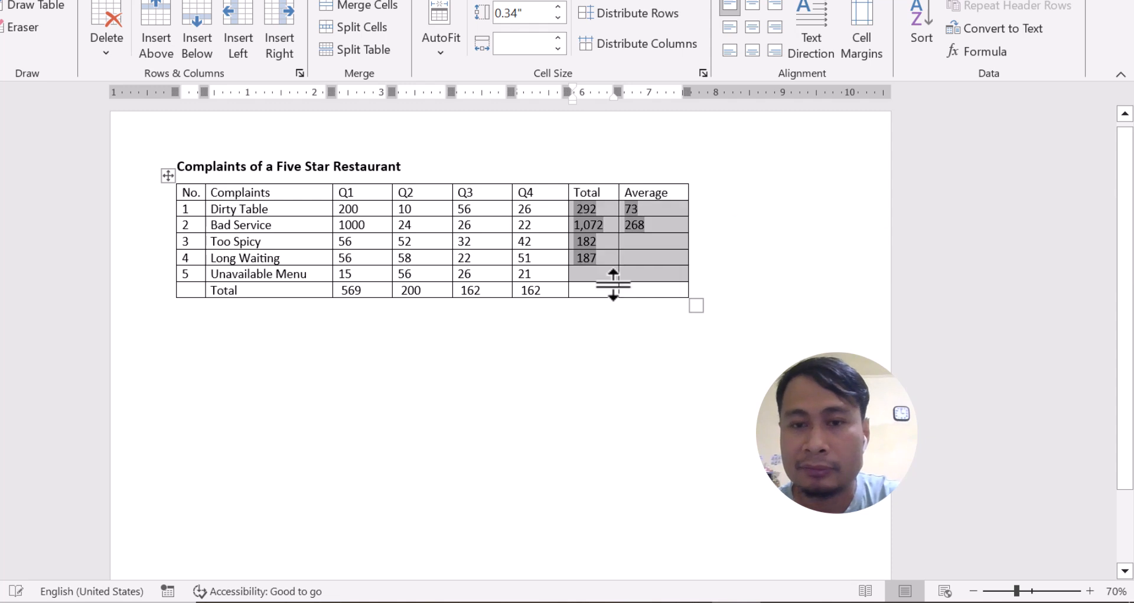
pyautogui.click(597, 226)
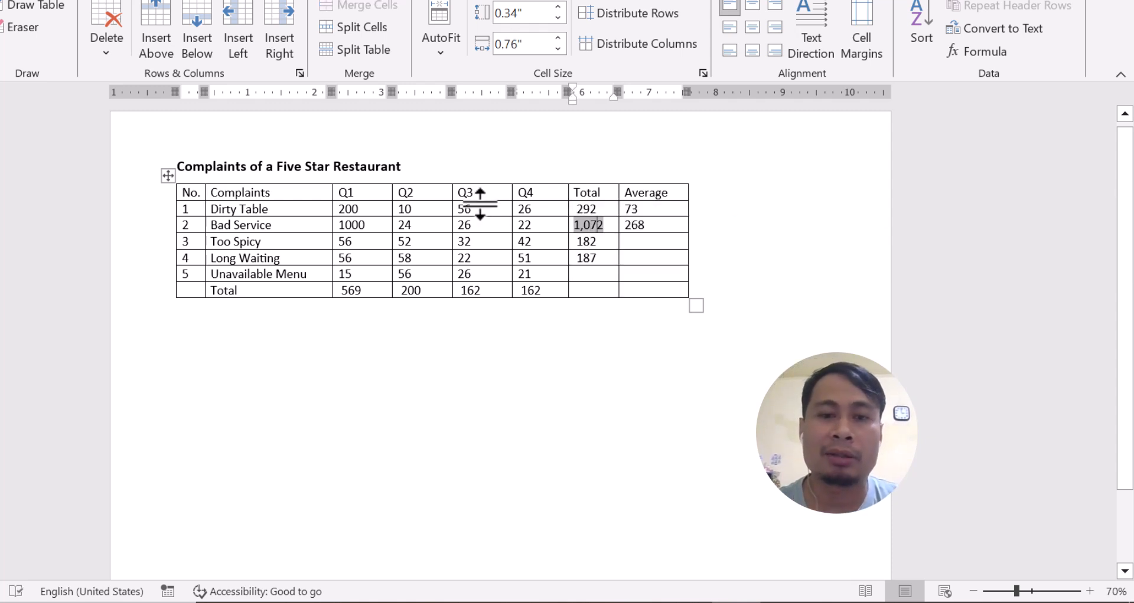
# Step: Insert a blank row above the Too Spicy row and enter 100 in its Q1 cell
pyautogui.click(364, 244)
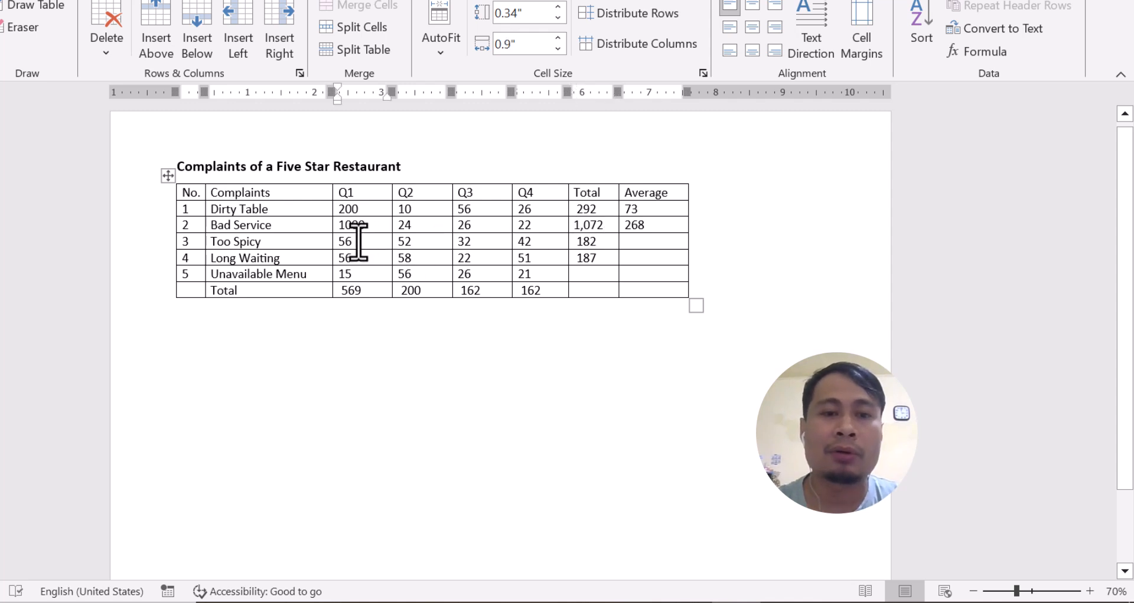
pyautogui.rightClick(358, 241)
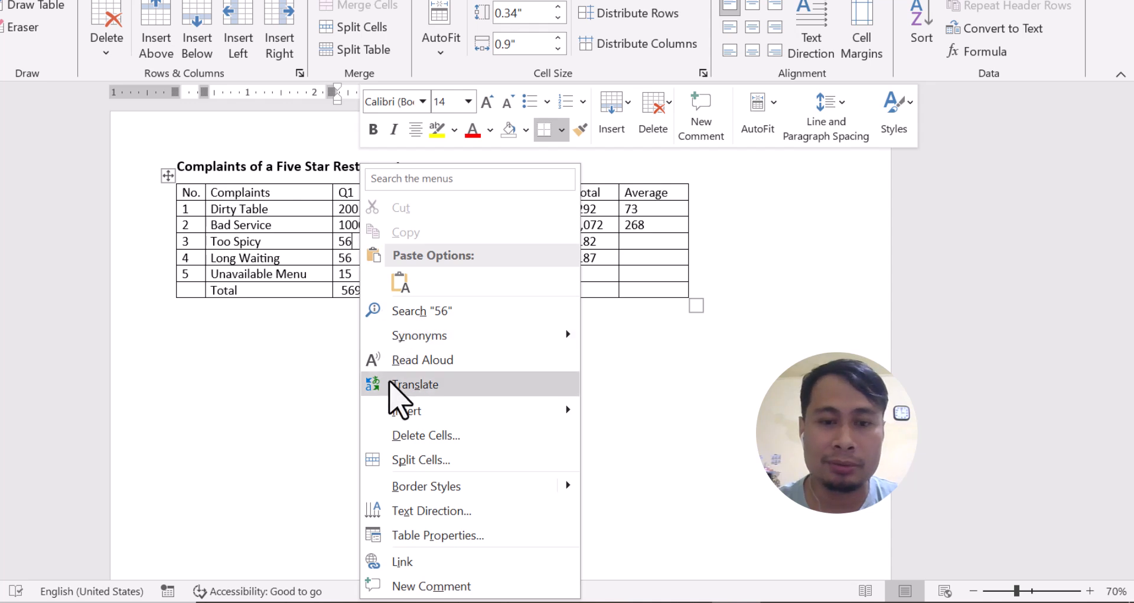
pyautogui.moveTo(526, 407)
pyautogui.click(626, 462)
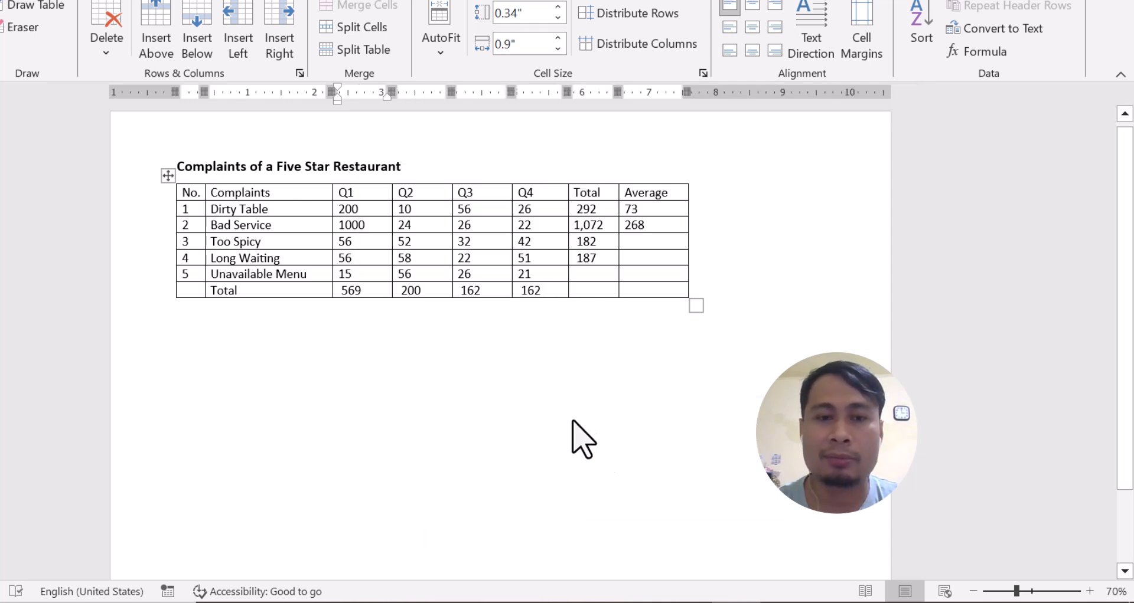
pyautogui.write('100')
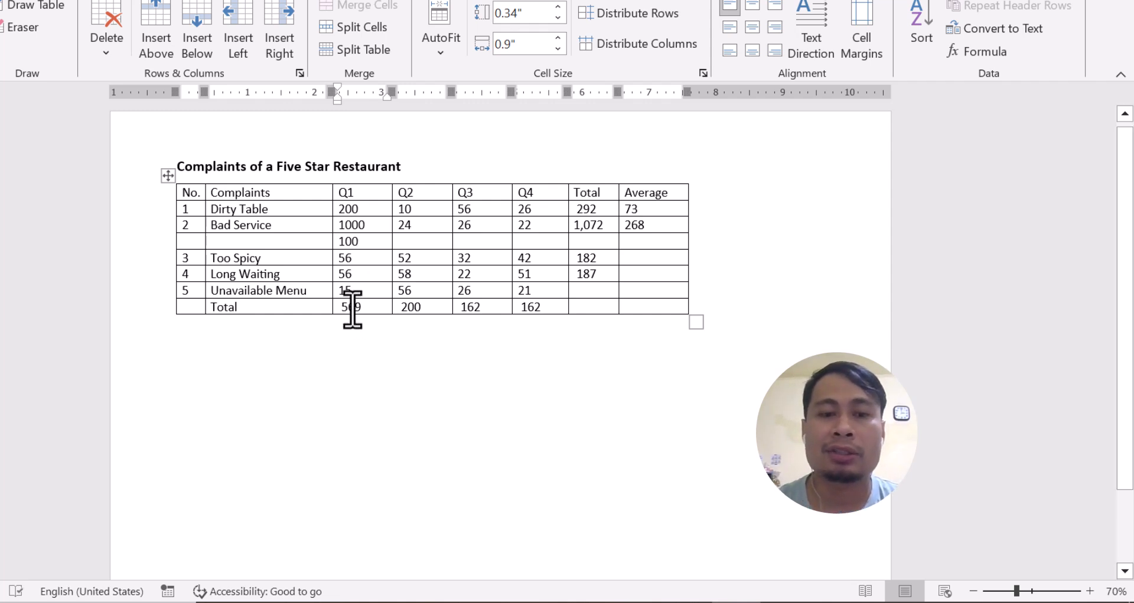
# Step: Recalculate the formula field in the Q1 column's cell of the bottom Total row
pyautogui.doubleClick(347, 308)
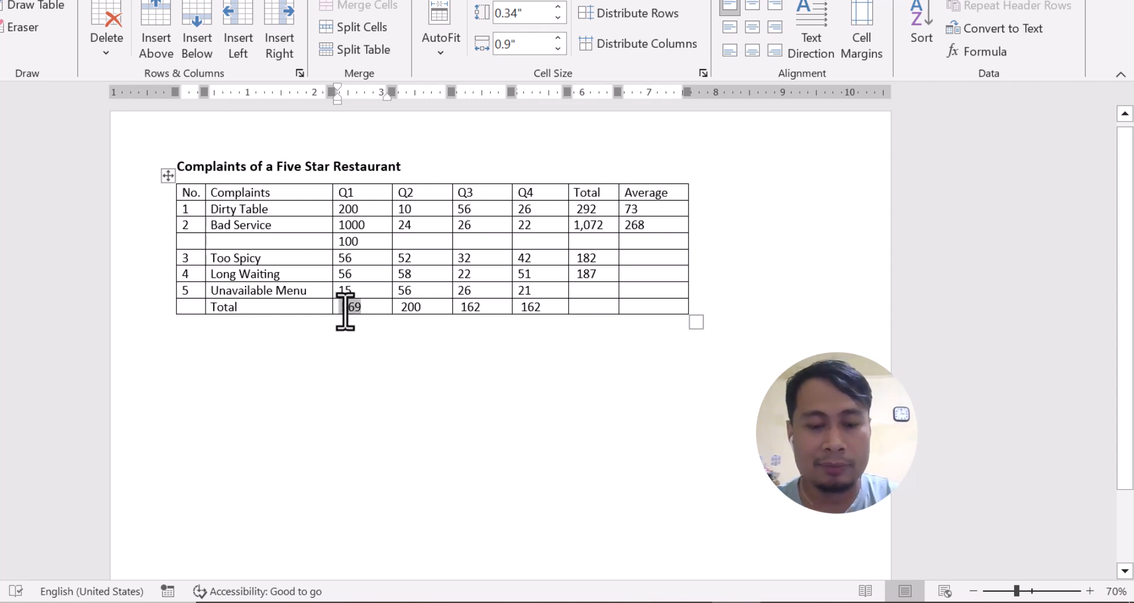
pyautogui.press('F9')
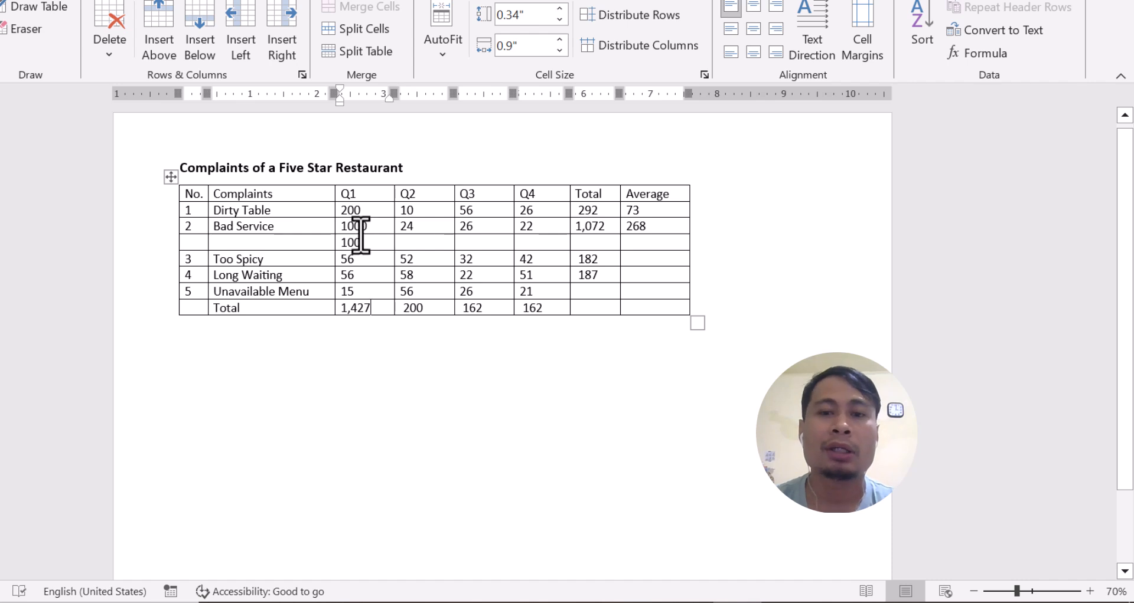
# Step: Show the document's field codes to examine the Total and Average formulas, and switch back to the field results
pyautogui.doubleClick(641, 227)
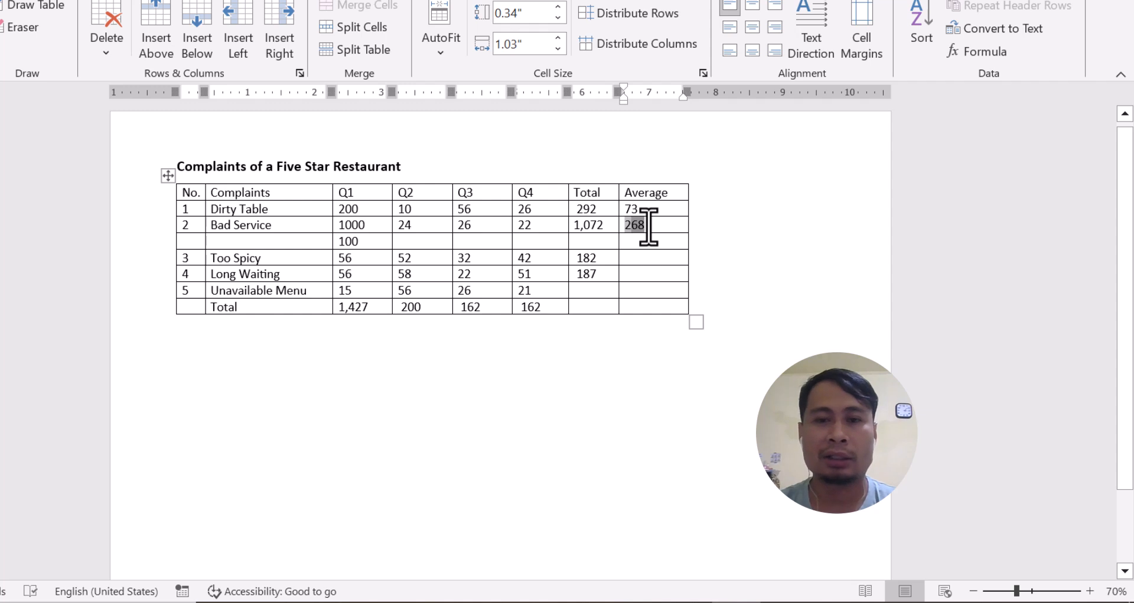
pyautogui.click(648, 226)
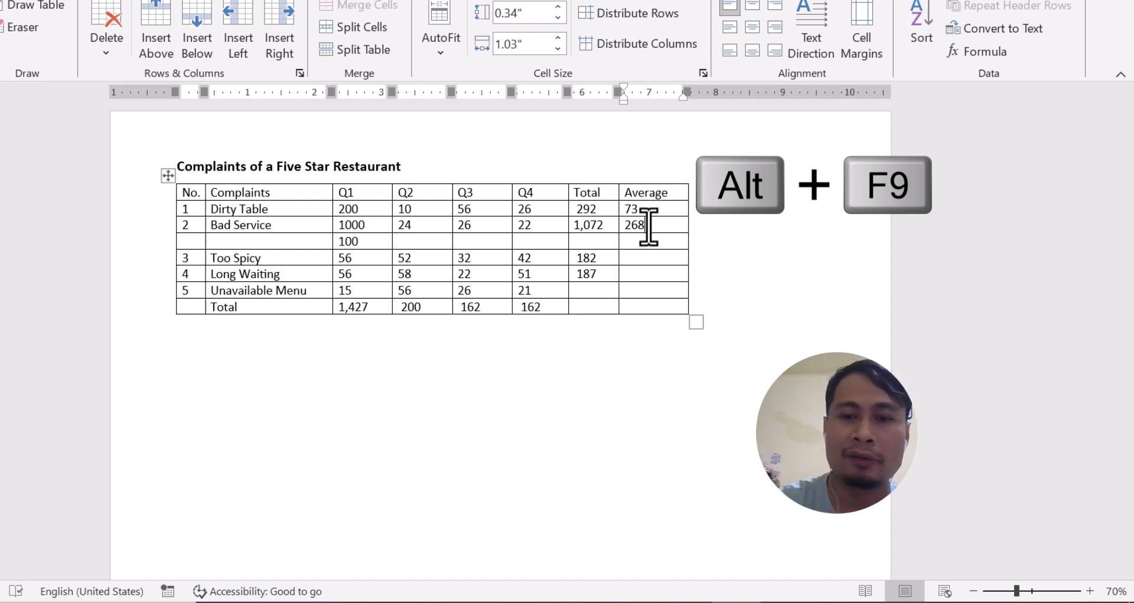
pyautogui.hotkey('alt', 'F9')
pyautogui.scroll(-2, 650, 236)
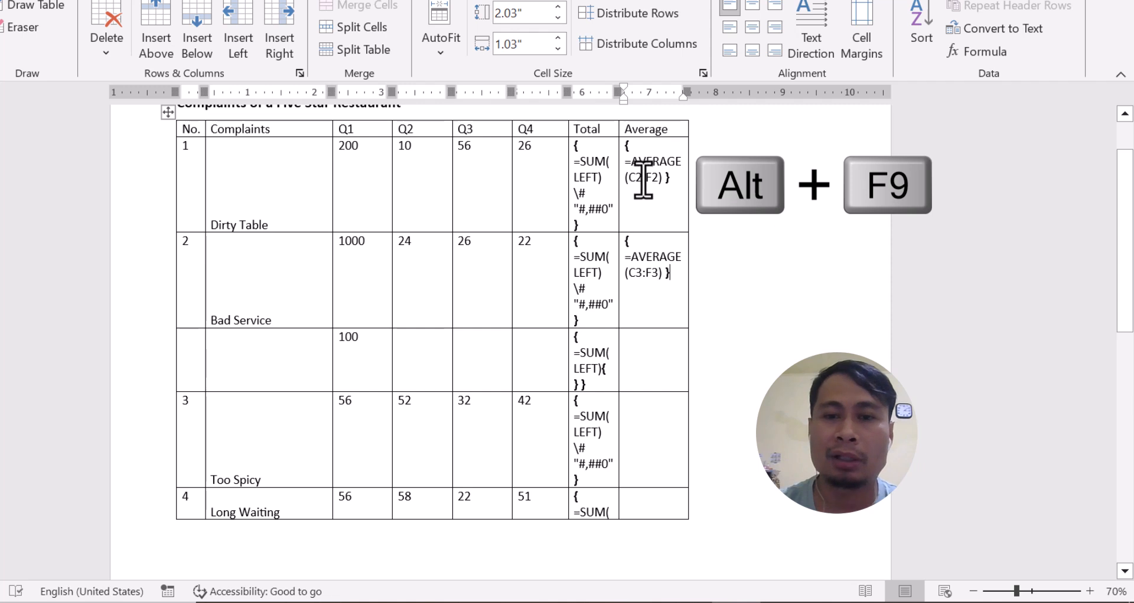
pyautogui.scroll(-1, 640, 164)
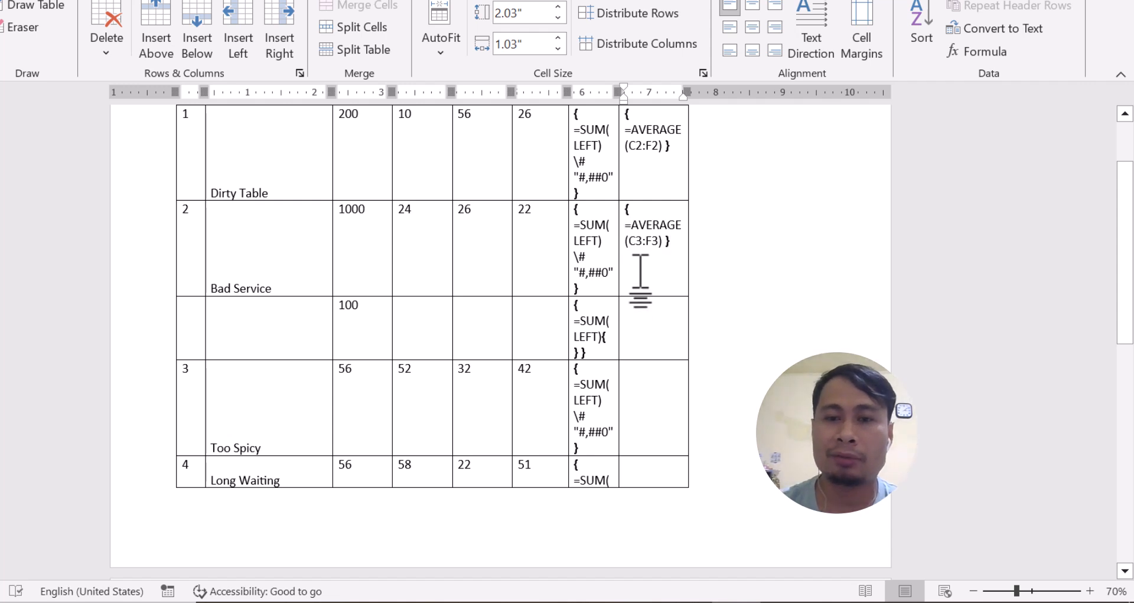
pyautogui.scroll(1, 640, 277)
pyautogui.scroll(1, 639, 274)
pyautogui.hotkey('alt', 'F9')
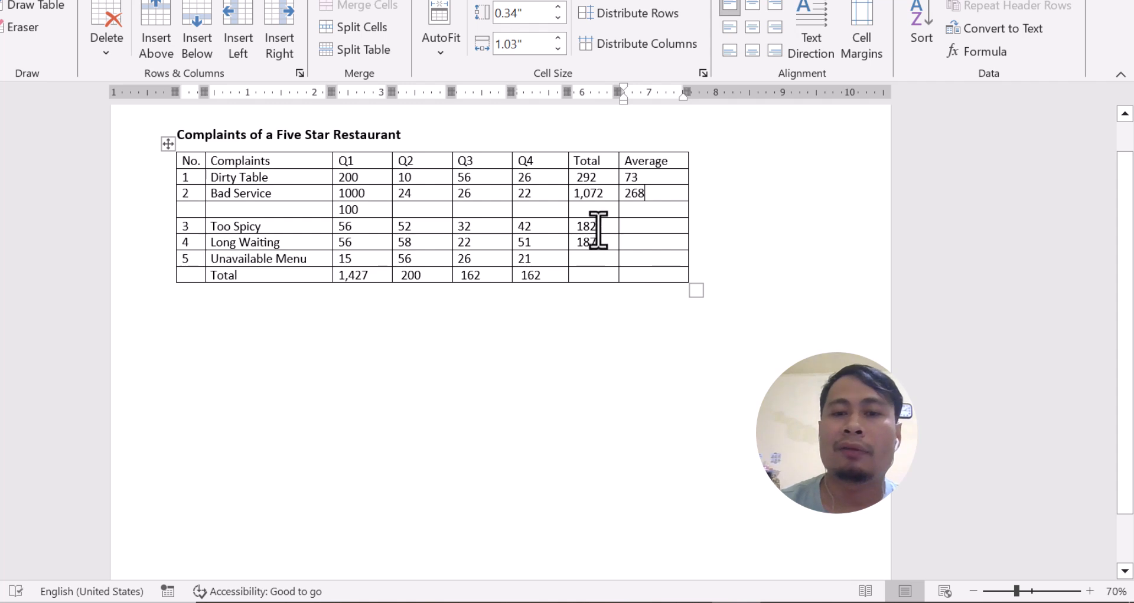
# Step: Insert a field containing =SUM(LEFT) in the new row's Total cell and update it to calculate the sum
pyautogui.click(587, 211)
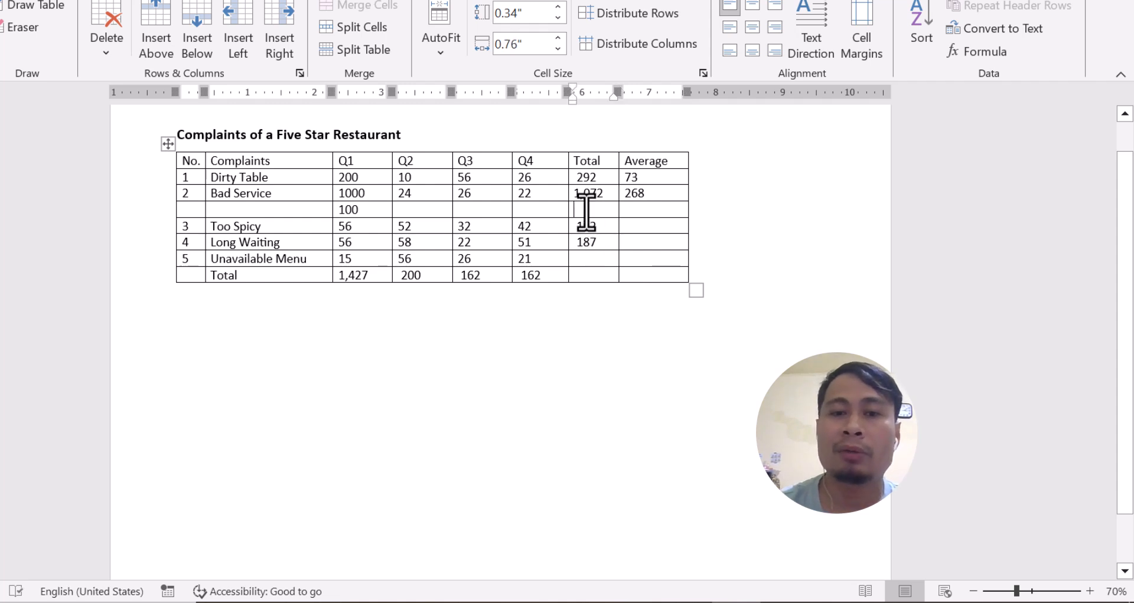
pyautogui.hotkey('ctrl', 'F9')
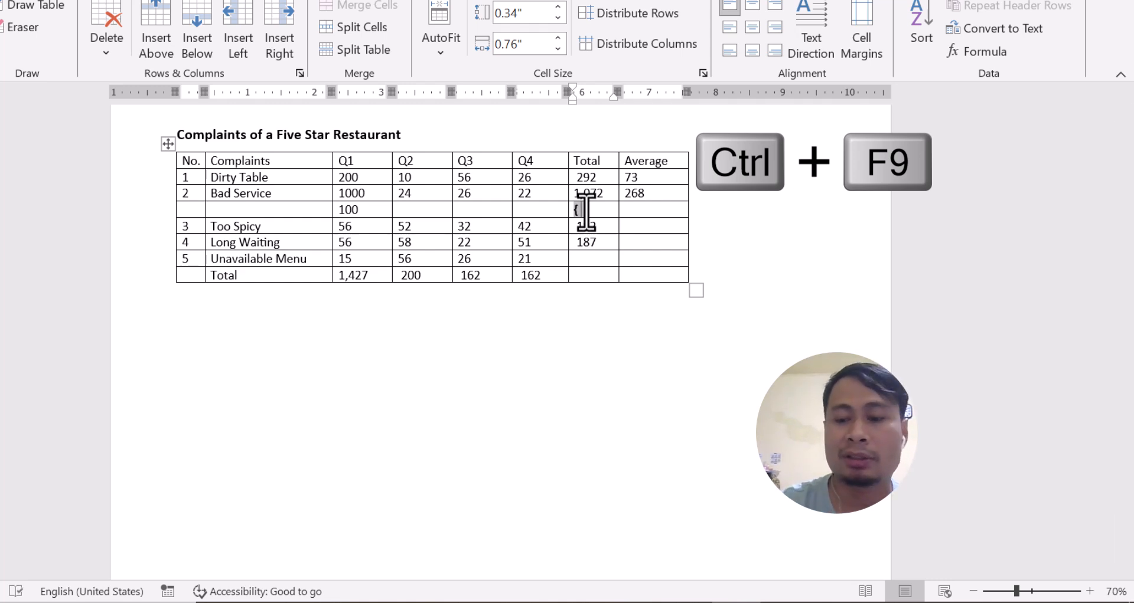
pyautogui.write('=SUM ')
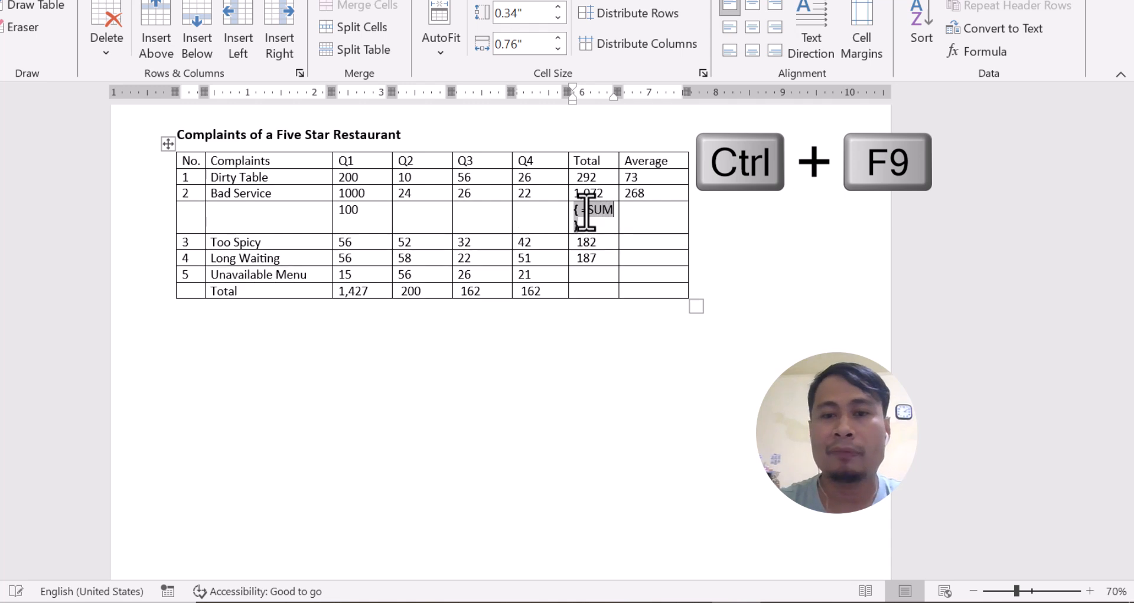
pyautogui.write('(LEF')
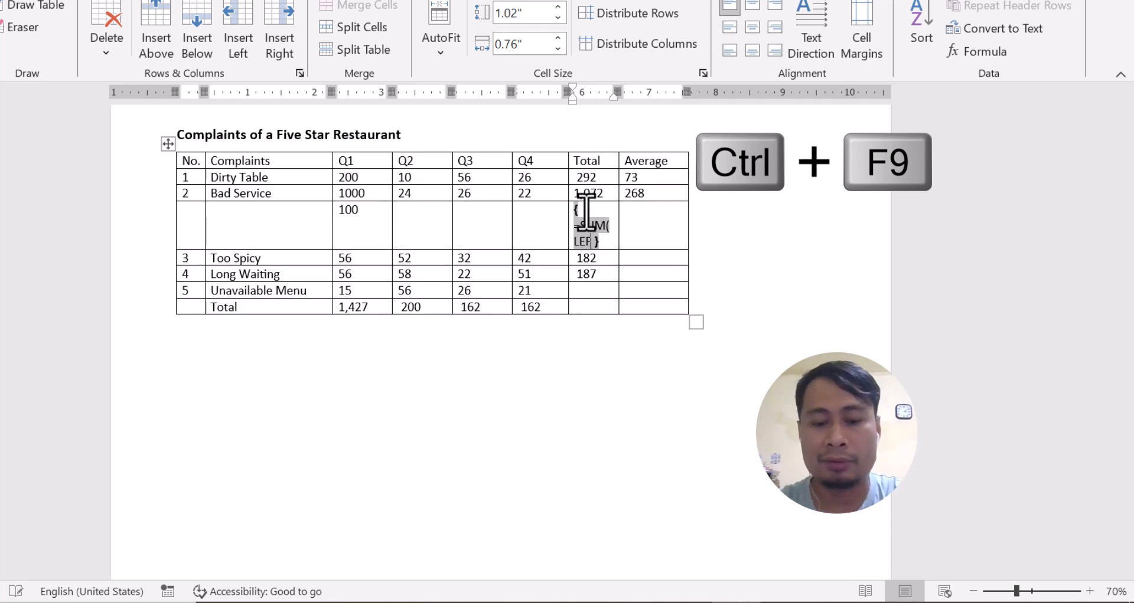
pyautogui.write('T')
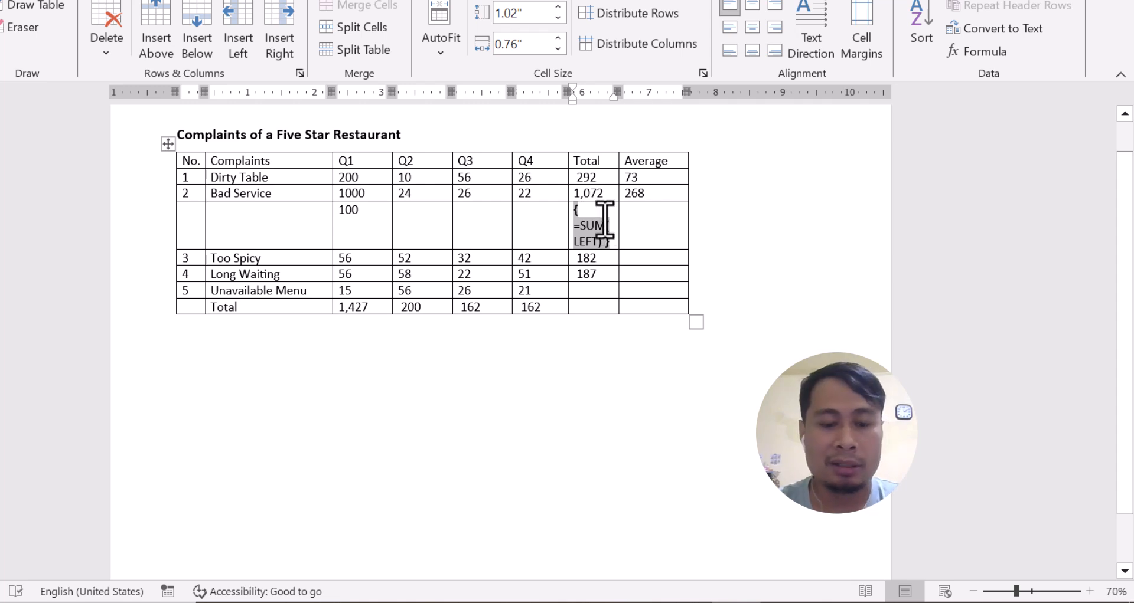
pyautogui.press('F9')
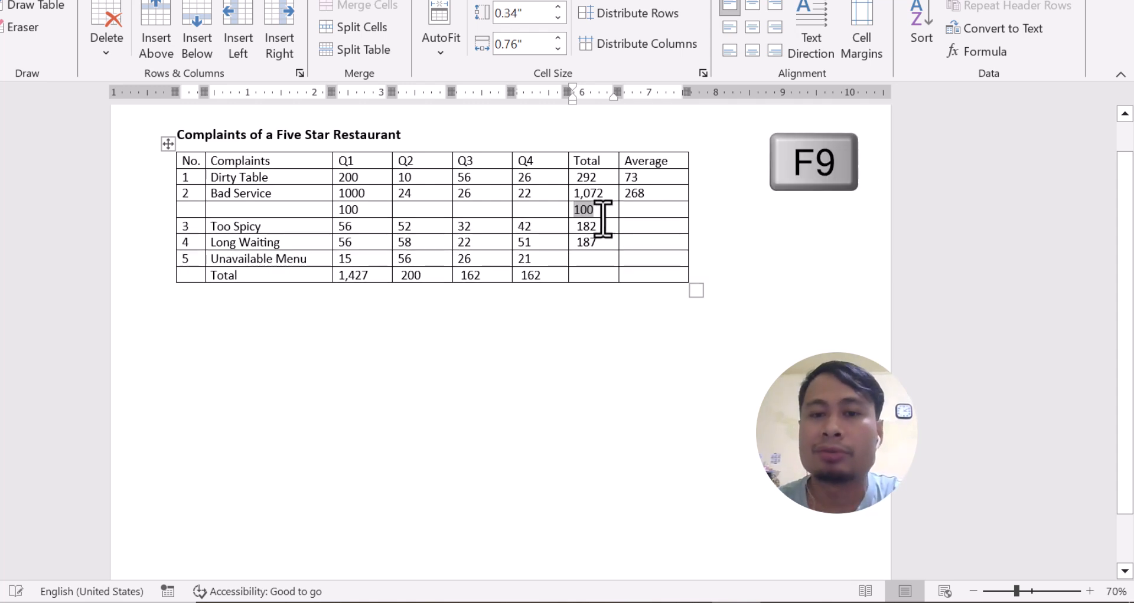
pyautogui.click(596, 213)
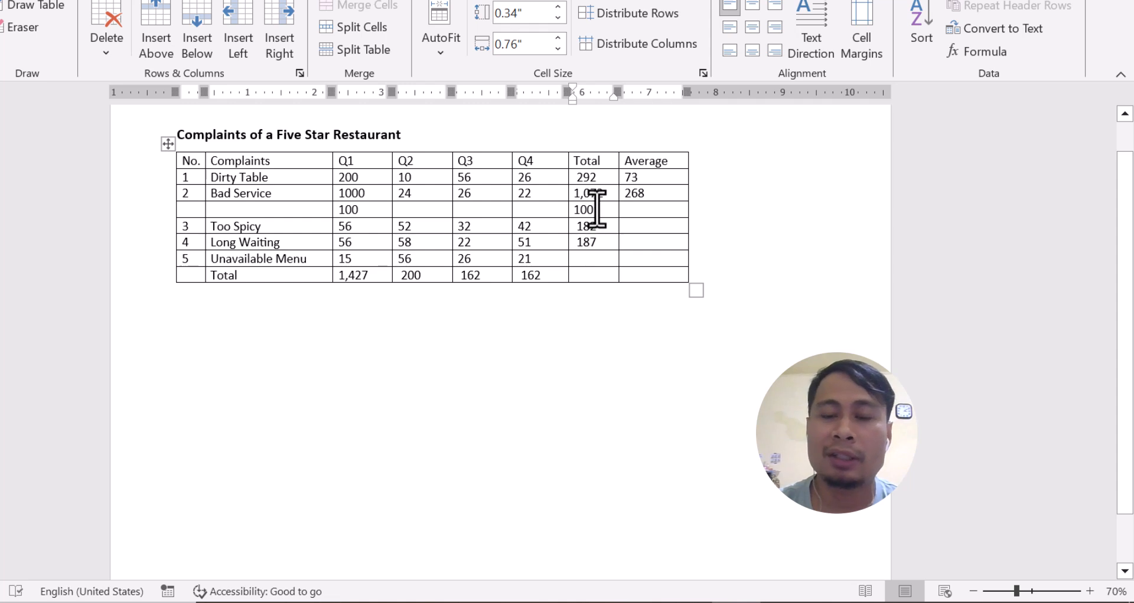